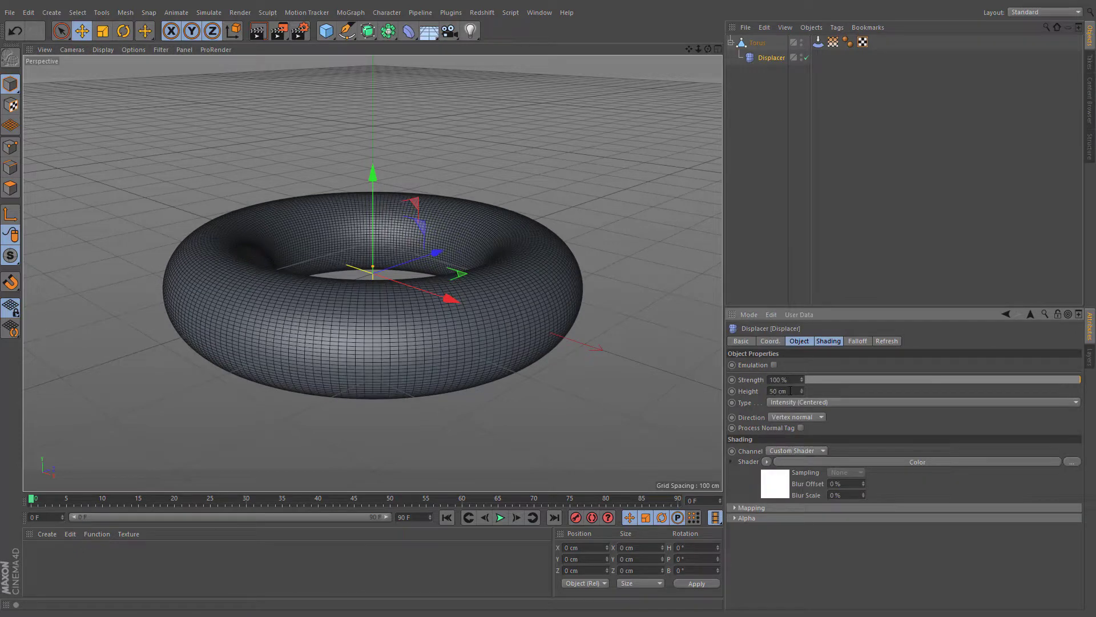
- Duplicate the Displacer deformer and rename the original Trigger
left_click_drag(760, 61, 760, 65, "ctrl")
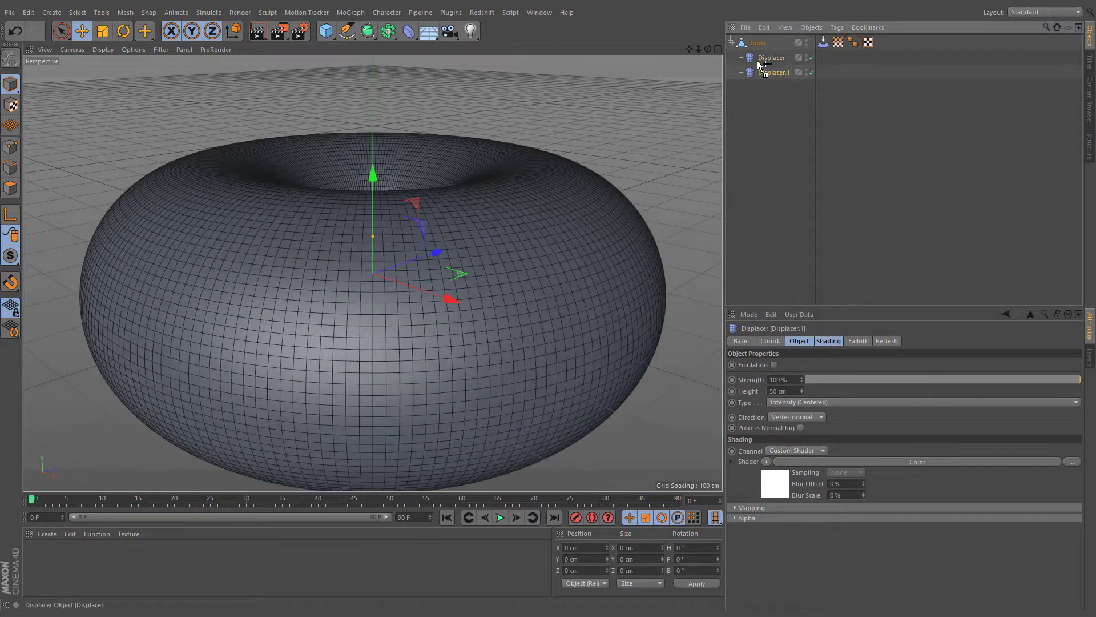
double_click(780, 58)
type("Trigger")
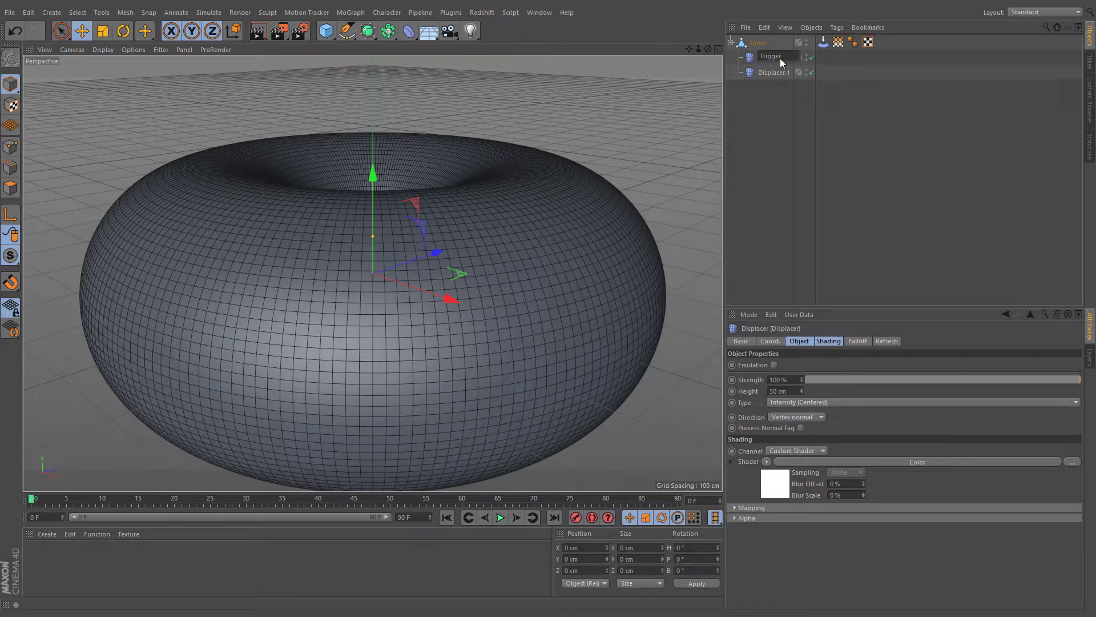
key("Return")
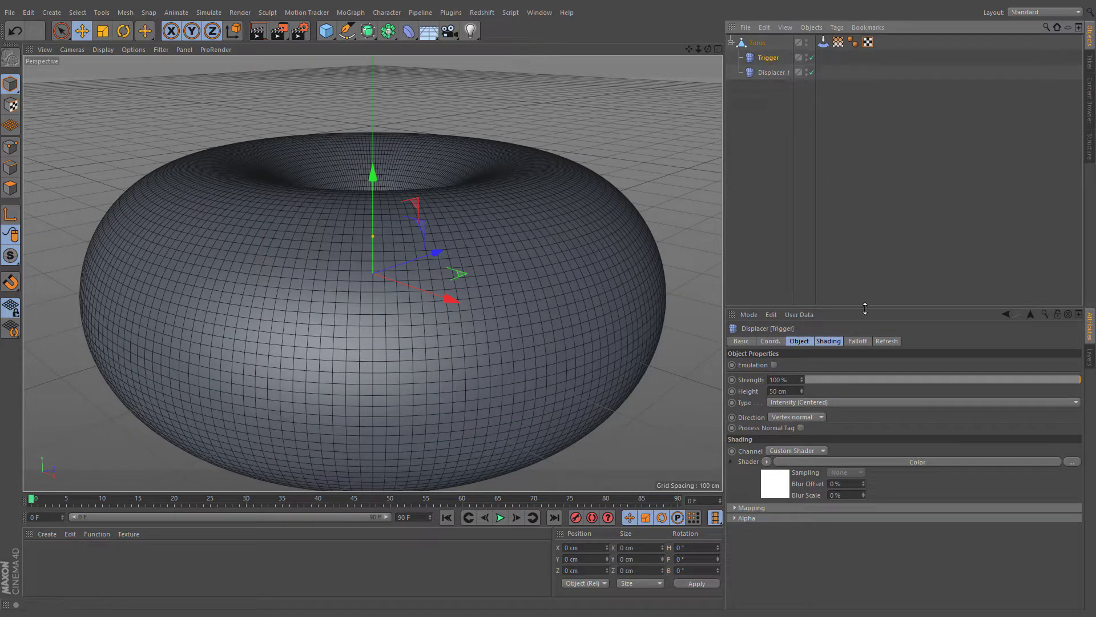
- Set the Trigger displacer's falloff shape to Sphere
left_click(867, 341)
left_click(824, 364)
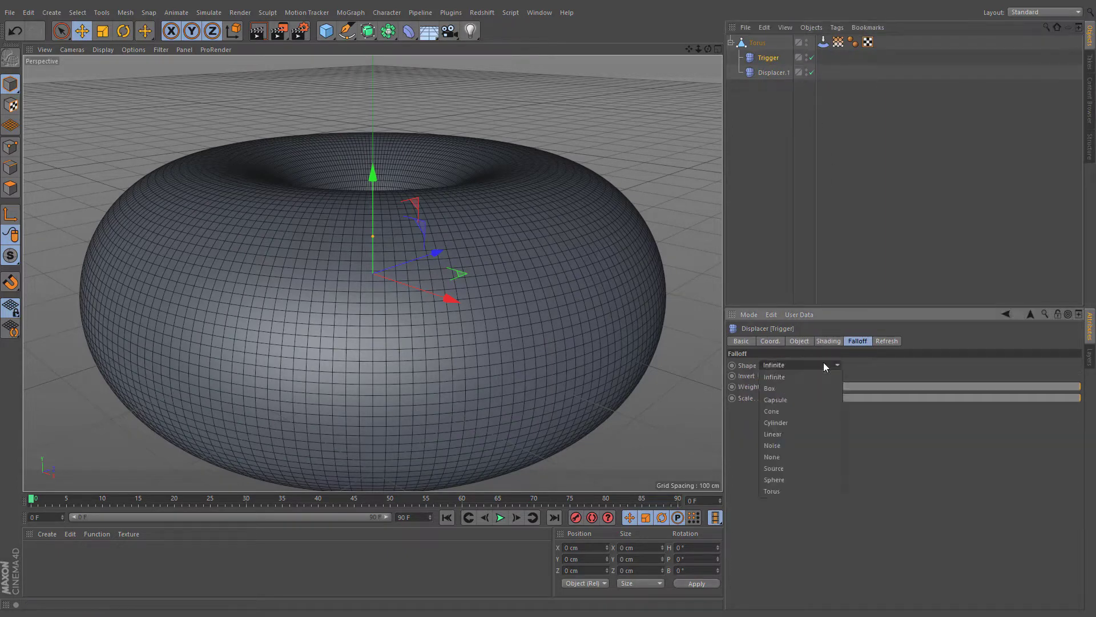
left_click(797, 478)
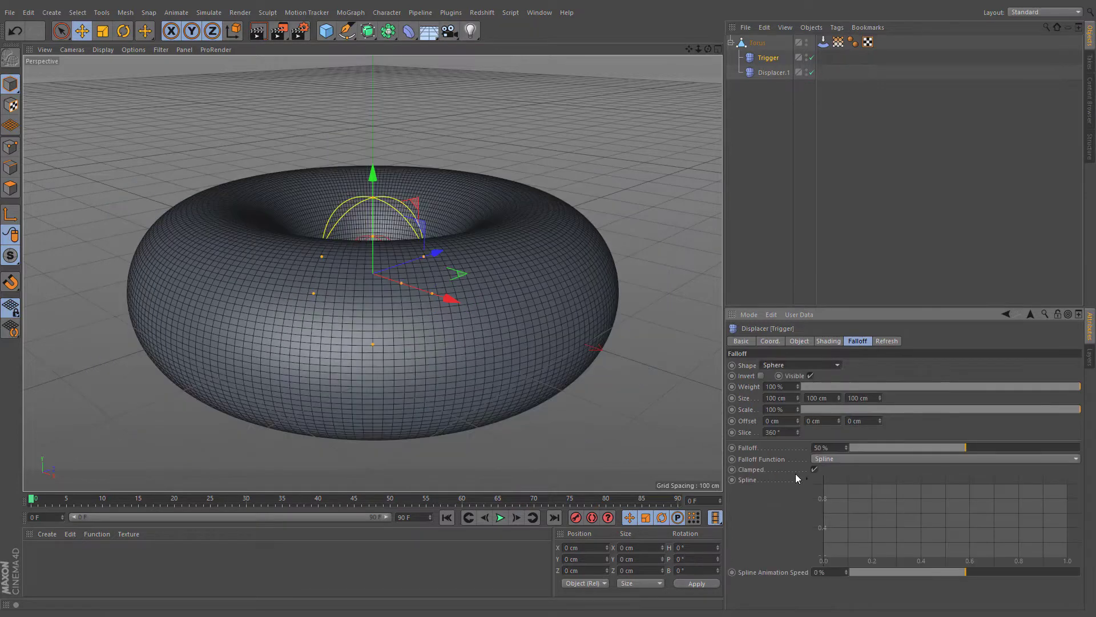
- Add a Restriction tag to Displacer.1 and assign the torus's Stretch vertex map to it
left_click(759, 71)
right_click(758, 71)
mouse_move(815, 78)
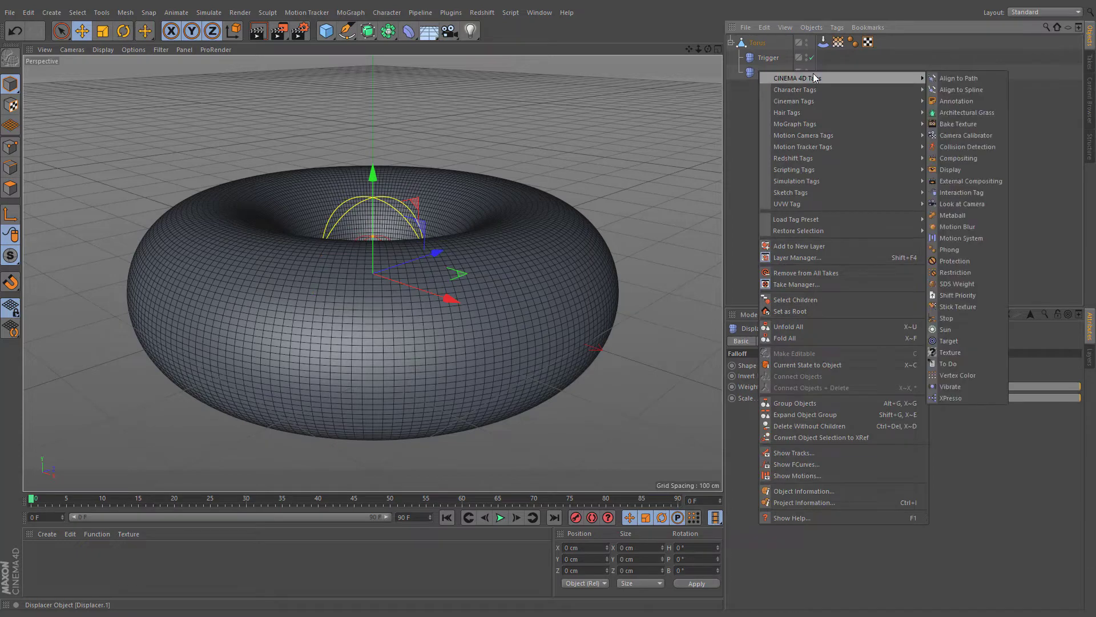
left_click(978, 274)
left_click_drag(841, 46, 818, 193)
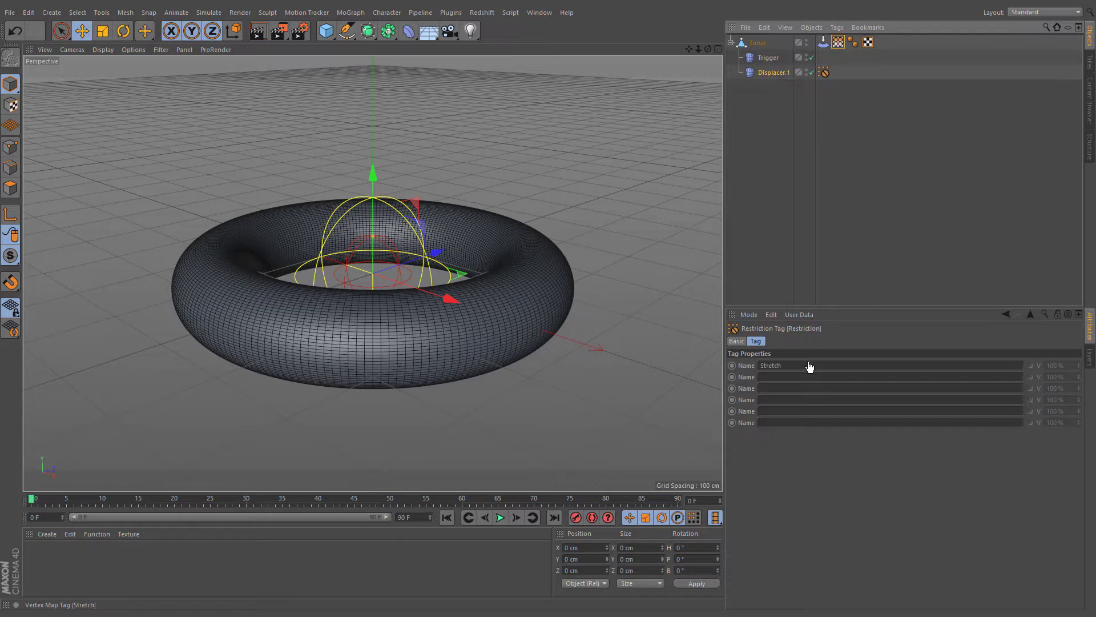
- Move the Trigger displacer up to about X 19, Y 119, Z 78 cm
left_click(839, 45)
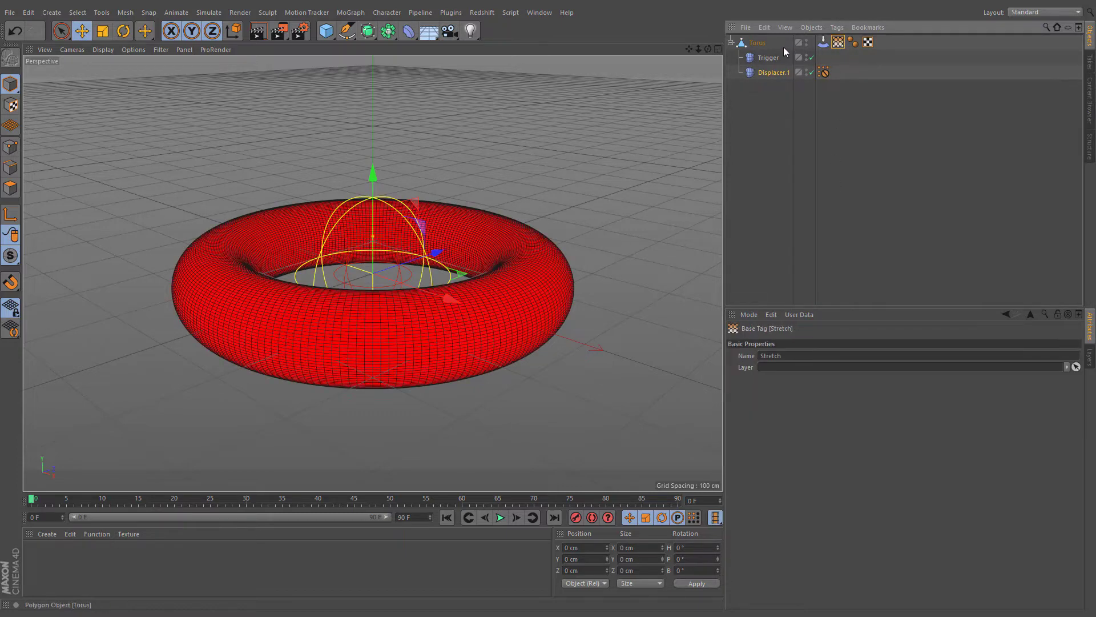
left_click(769, 58)
left_click_drag(529, 210, 548, 138)
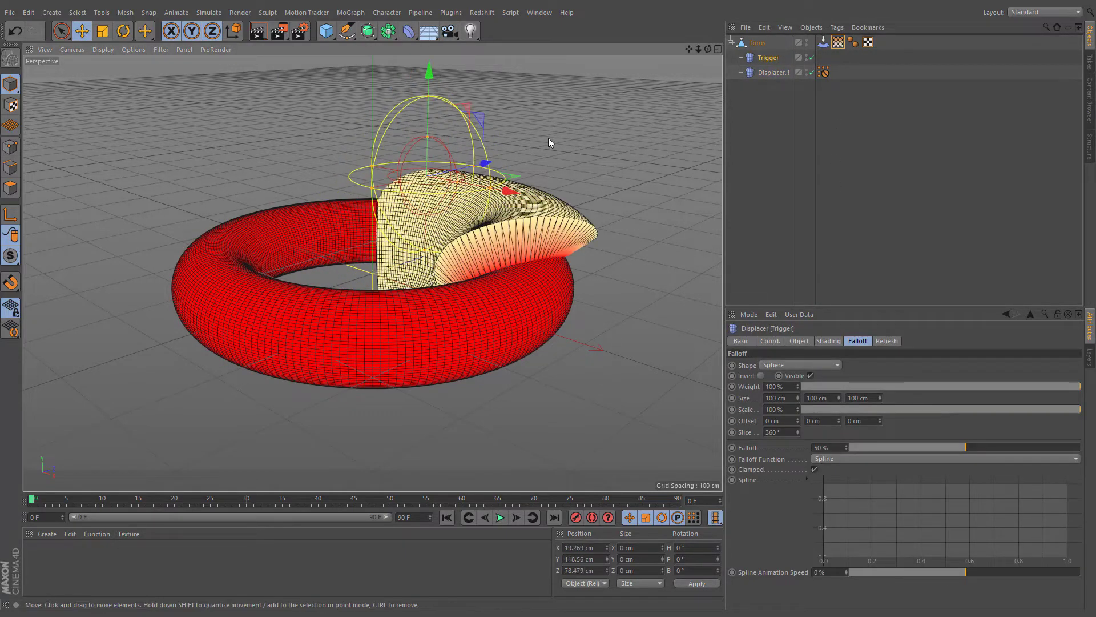
- Apply a new material to the torus and load a Vertex Map shader into its color texture
double_click(45, 557)
left_click_drag(46, 556, 360, 355)
left_click(788, 515)
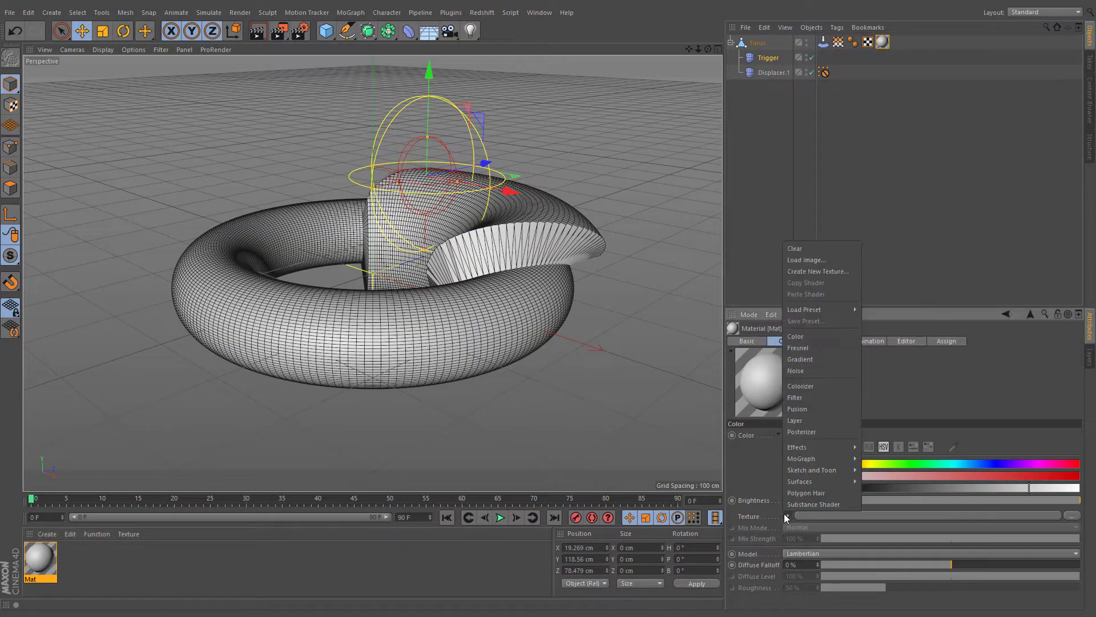
mouse_move(803, 447)
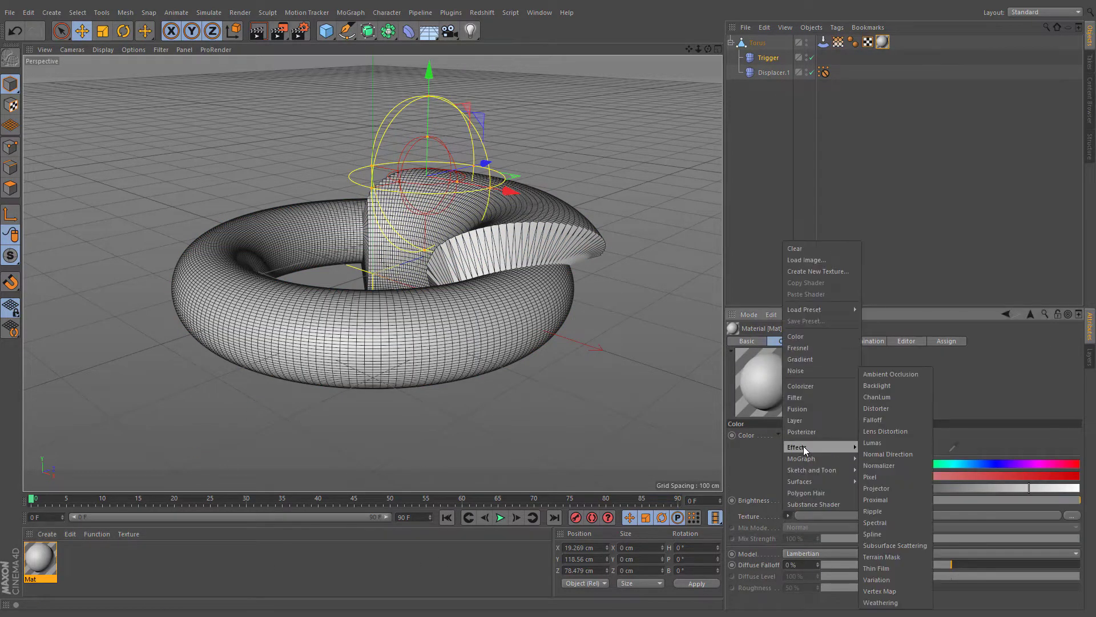
left_click(894, 589)
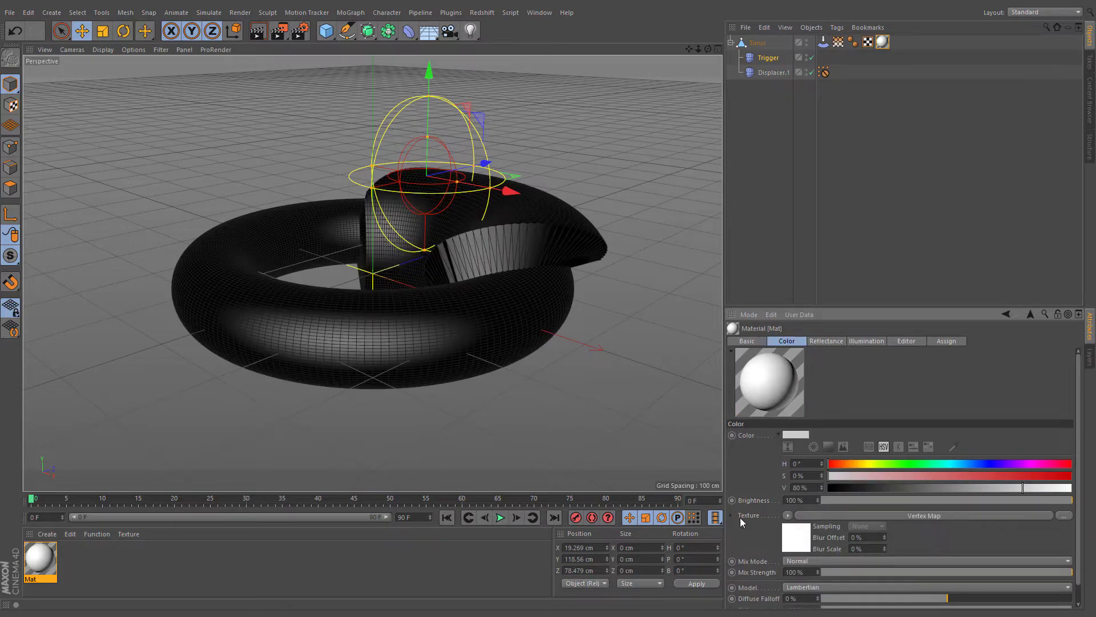
- Assign the Stretch vertex map to the material's Vertex Map shader
left_click(731, 515)
scroll(750, 521, "down", 3)
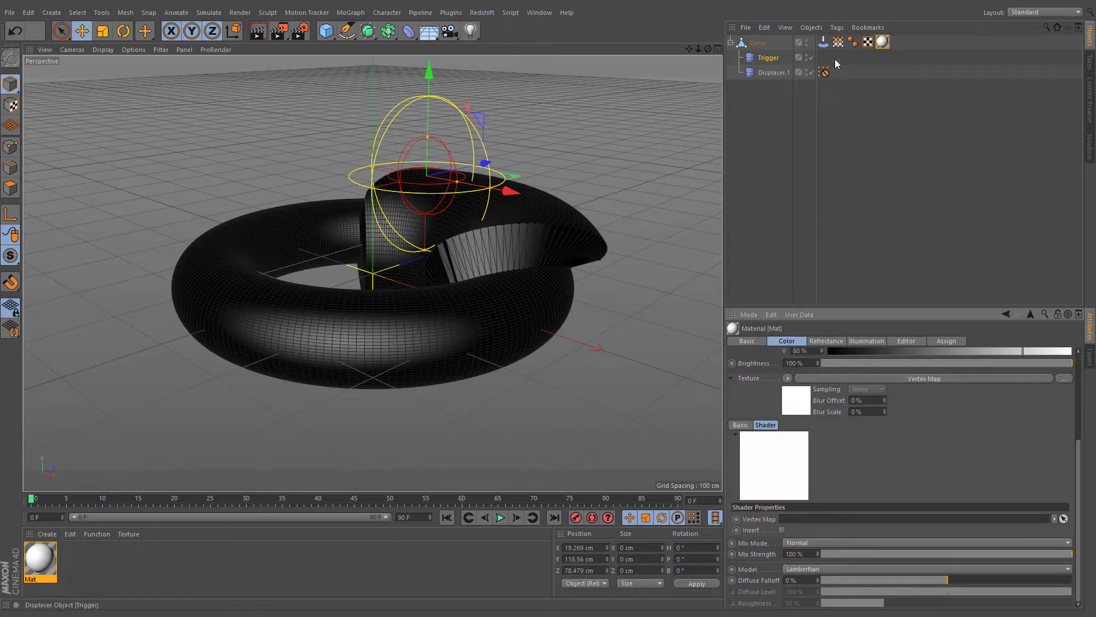
left_click(837, 43)
left_click_drag(812, 522, 812, 522)
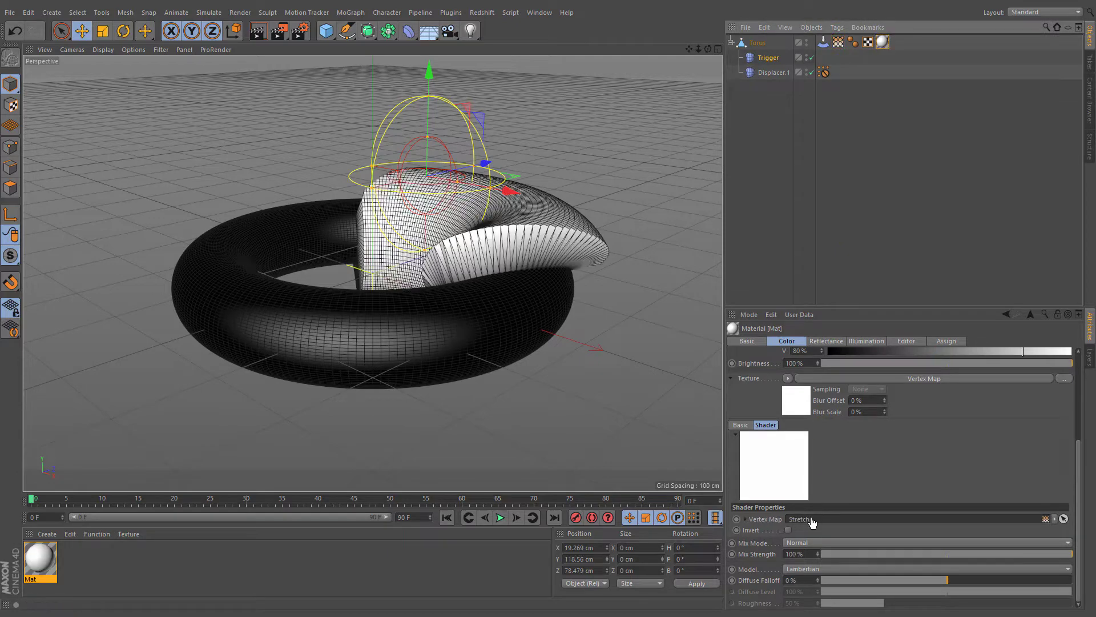
- Wrap the Vertex Map shader in a Colorizer and load the Sky 3 gradient preset
left_click(788, 378)
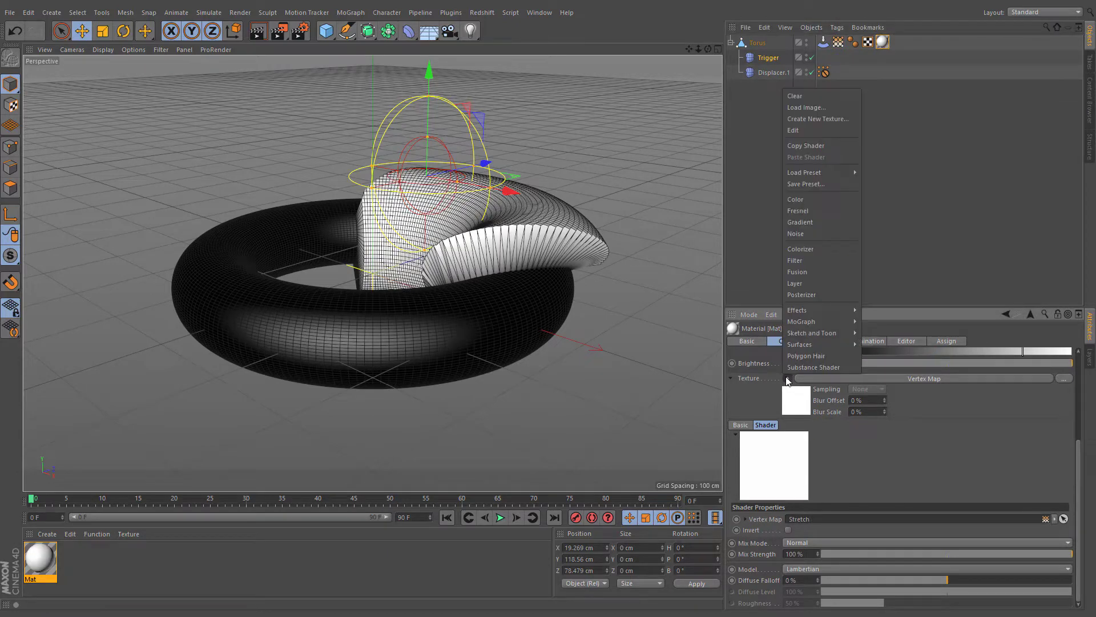
left_click(827, 249)
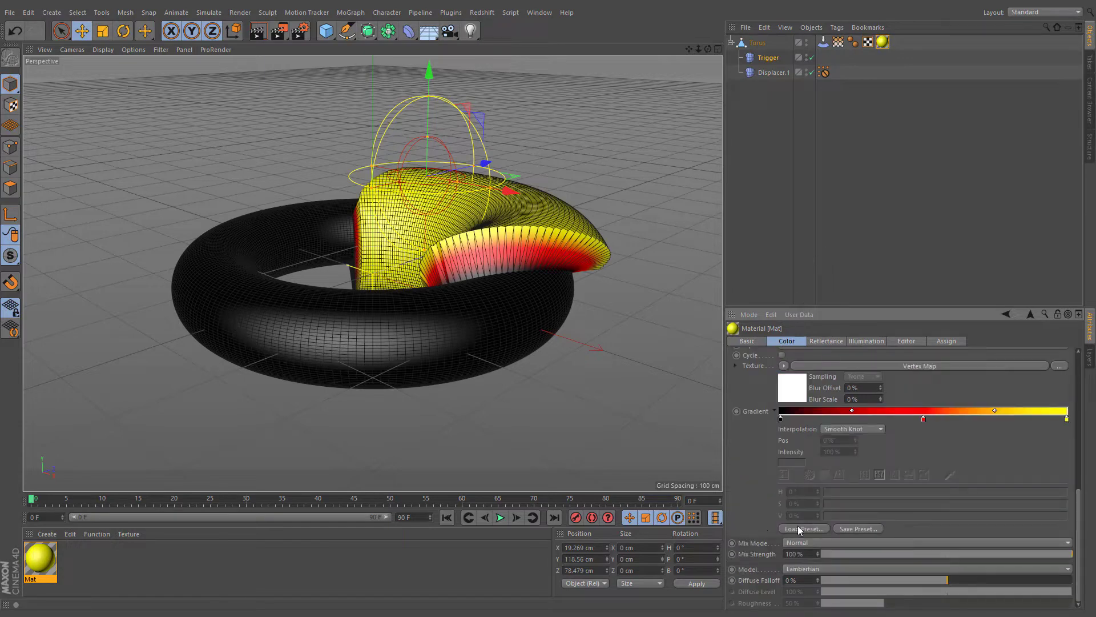
left_click(822, 528)
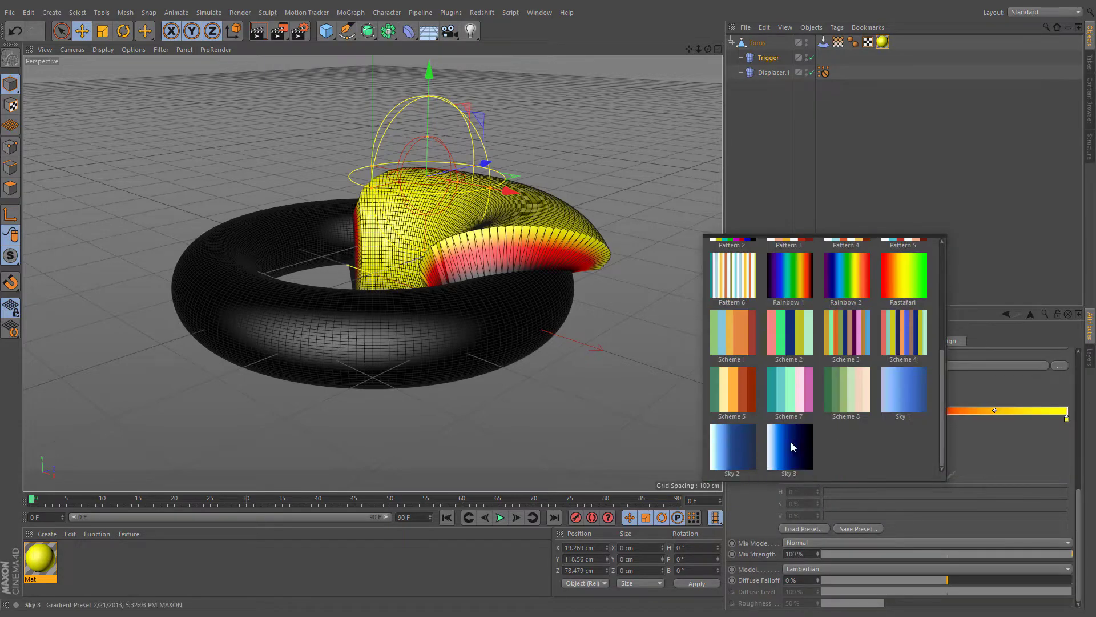
left_click(792, 447)
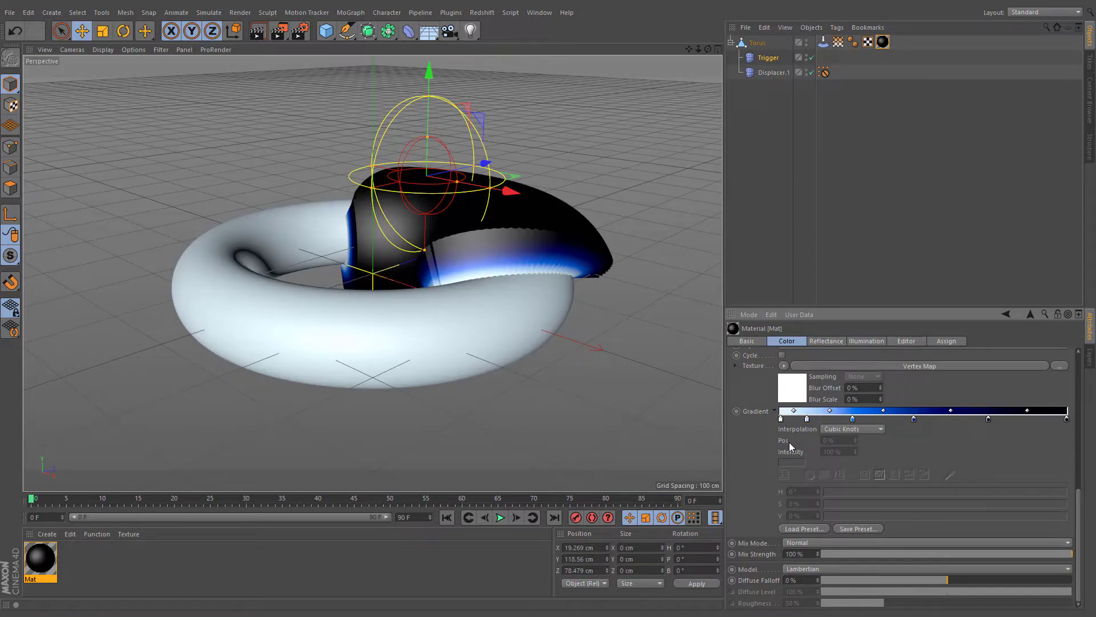
- Set the animation length to 900 F and play the animation
double_click(407, 517)
type("900")
key("Return")
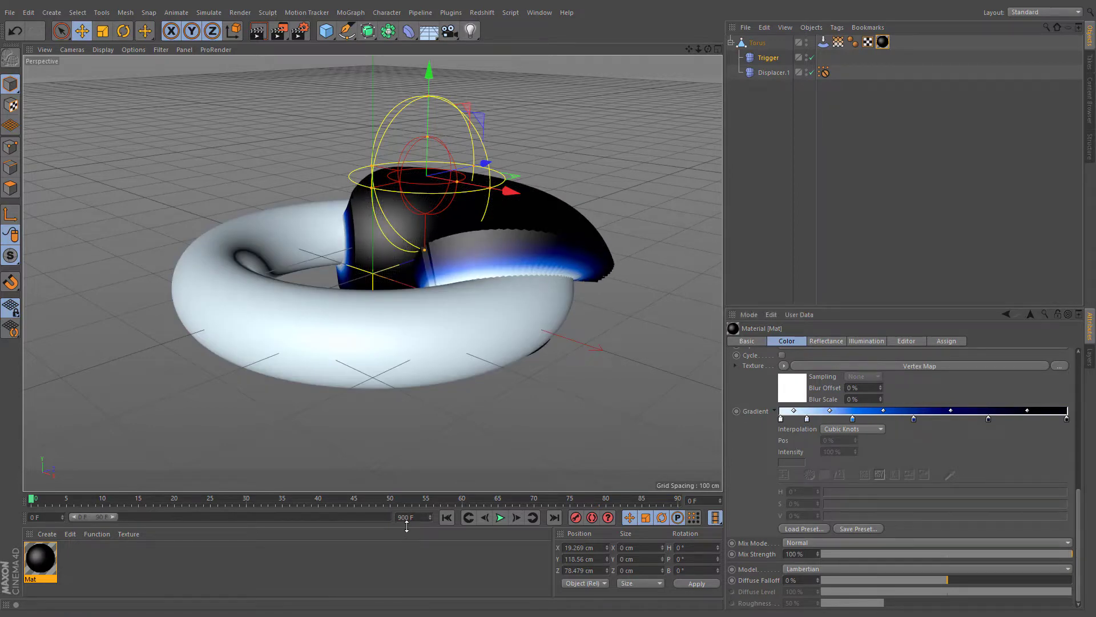
double_click(385, 518)
left_click(499, 519)
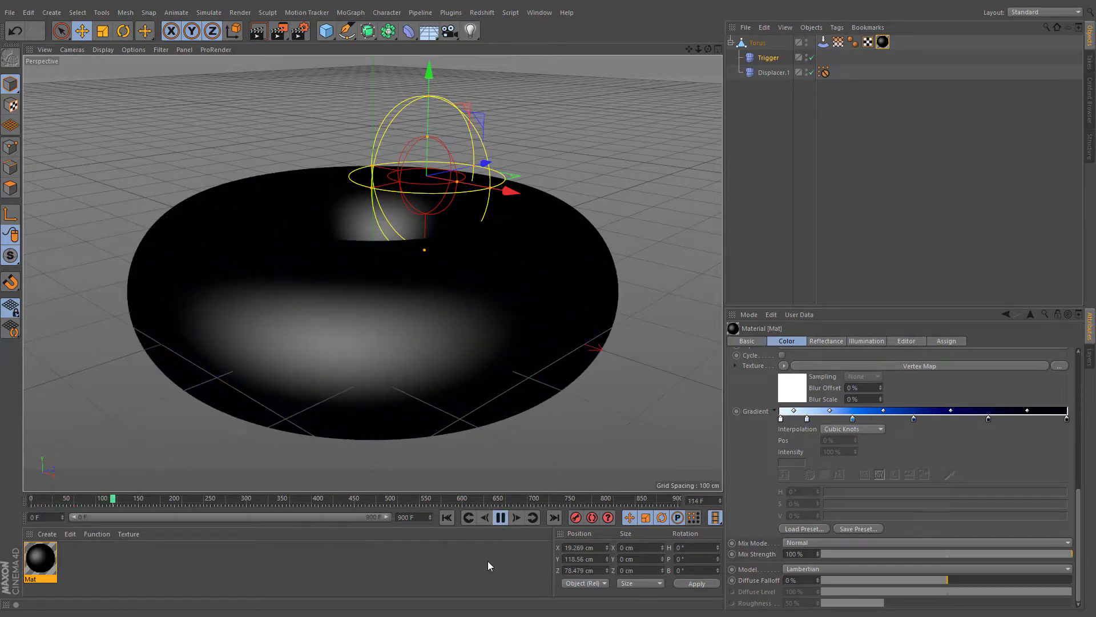
- Add a Smoothing deformer and place it inside the torus below Displacer.1
left_click(826, 44)
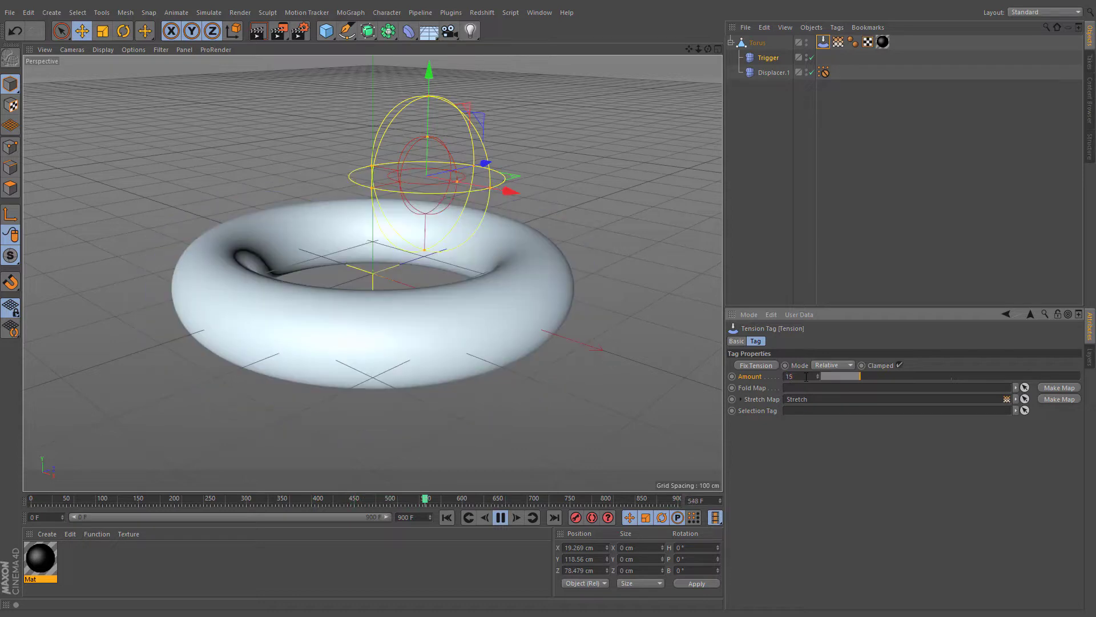
left_click(797, 257)
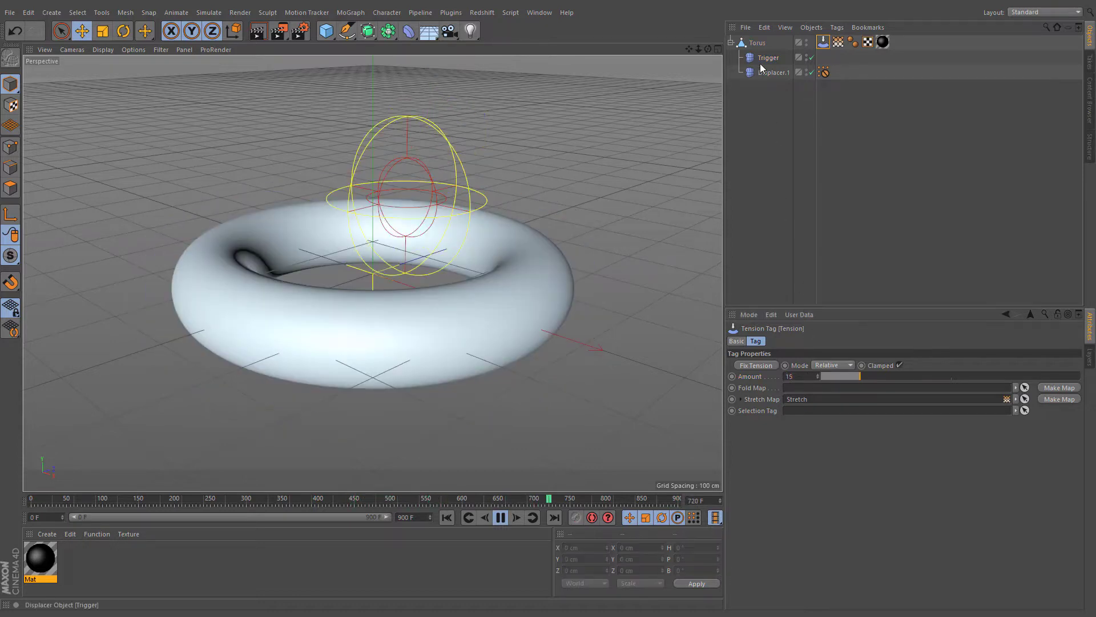
left_click(760, 62)
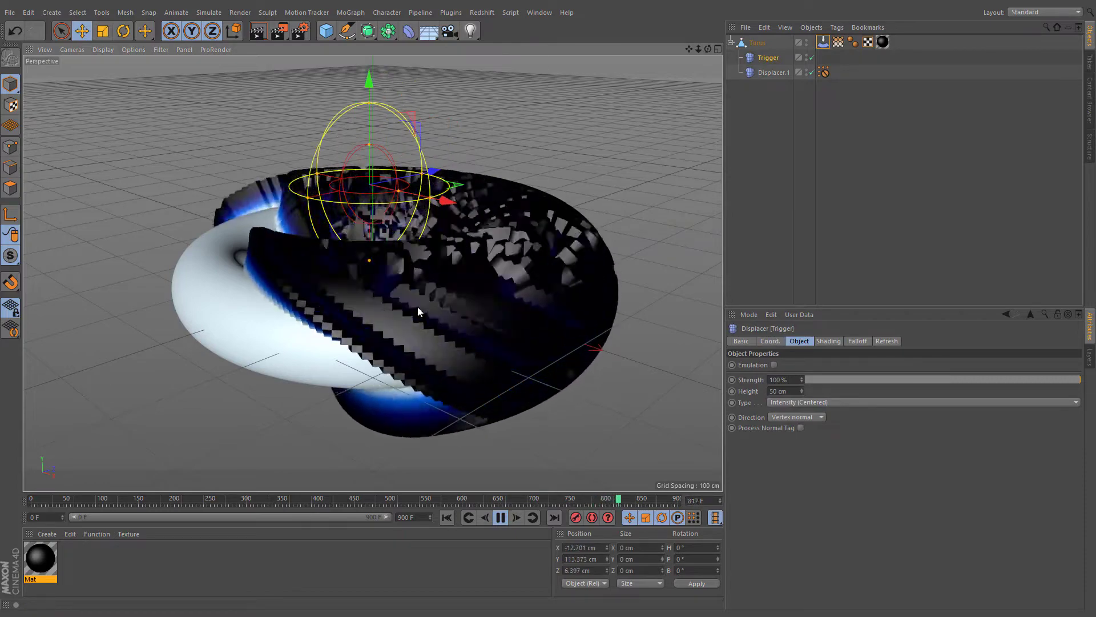
left_click(409, 30)
left_click(716, 174)
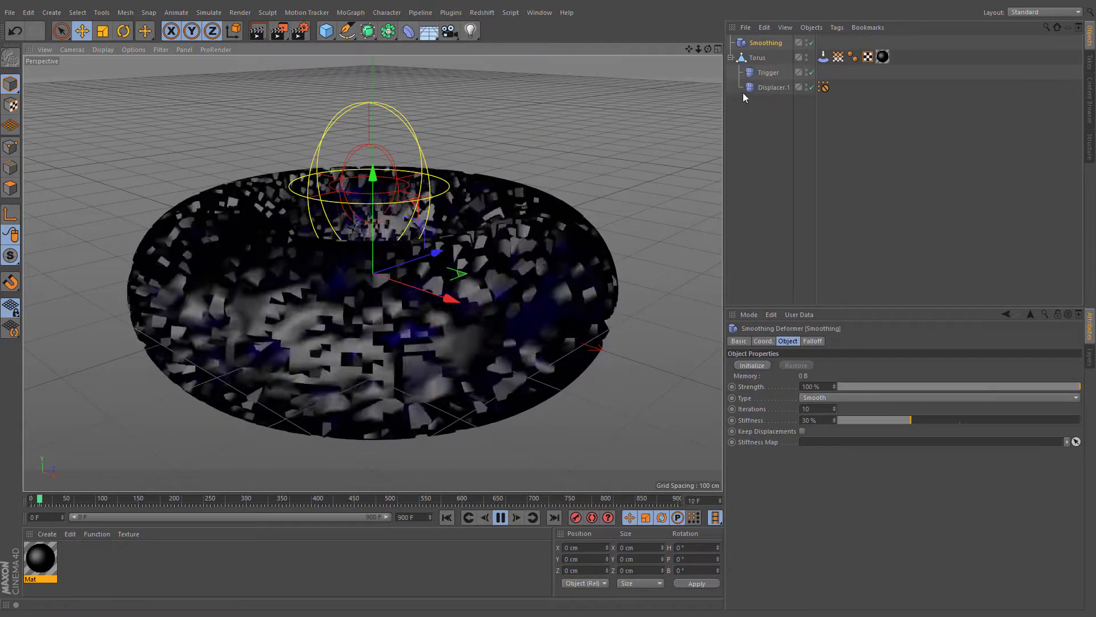
left_click_drag(759, 89, 765, 96)
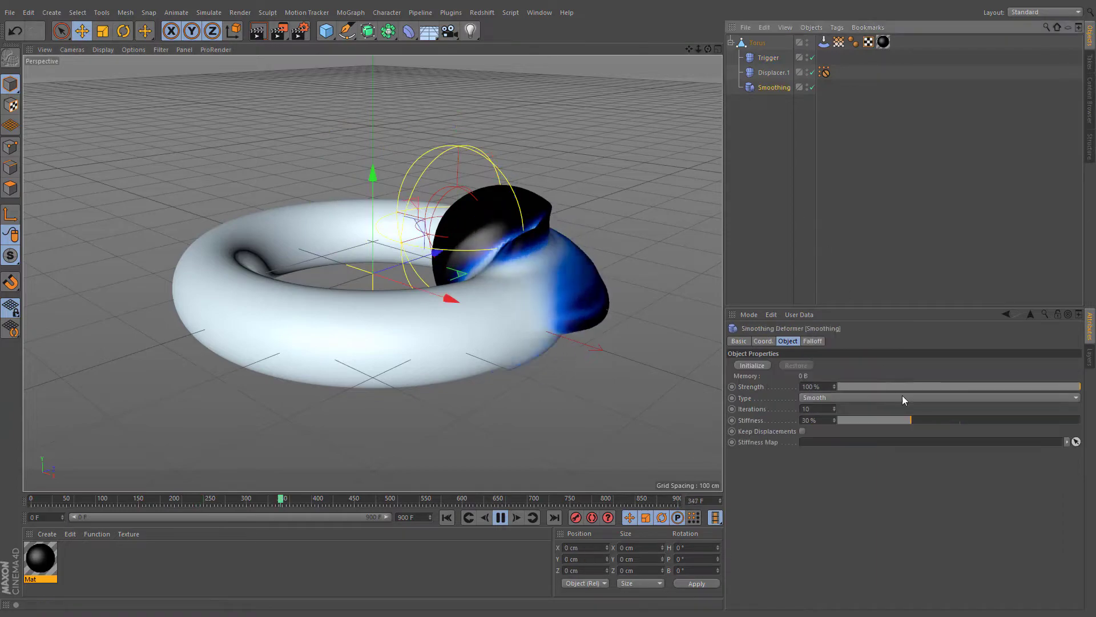
- Set the Smoothing deformer's stiffness to 75%
left_click_drag(910, 422, 1009, 420)
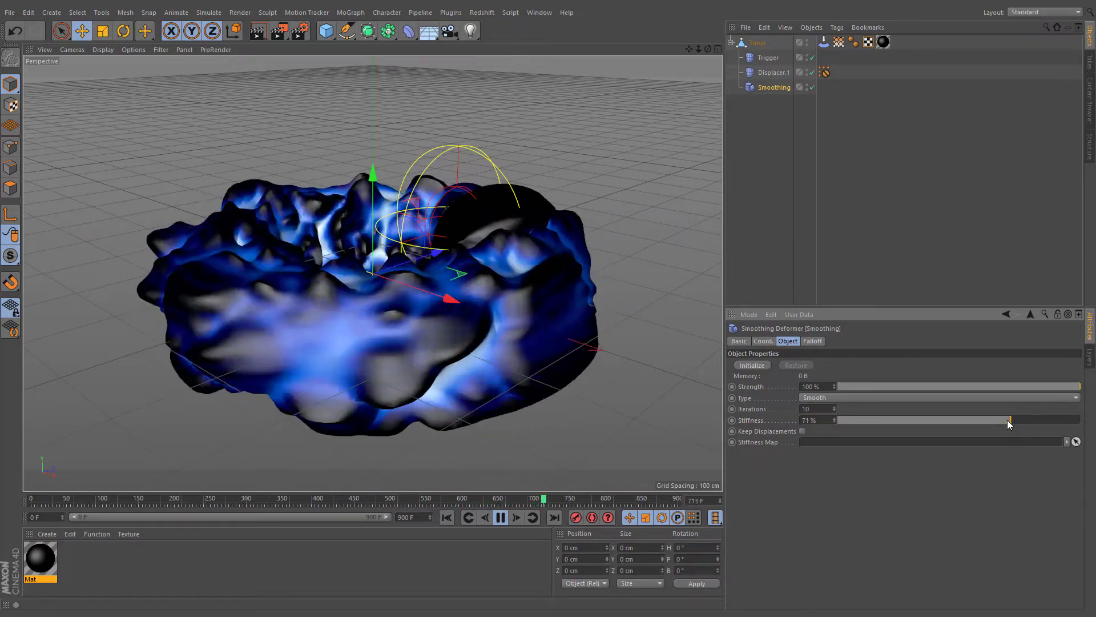
double_click(820, 419)
type("75")
key("Return")
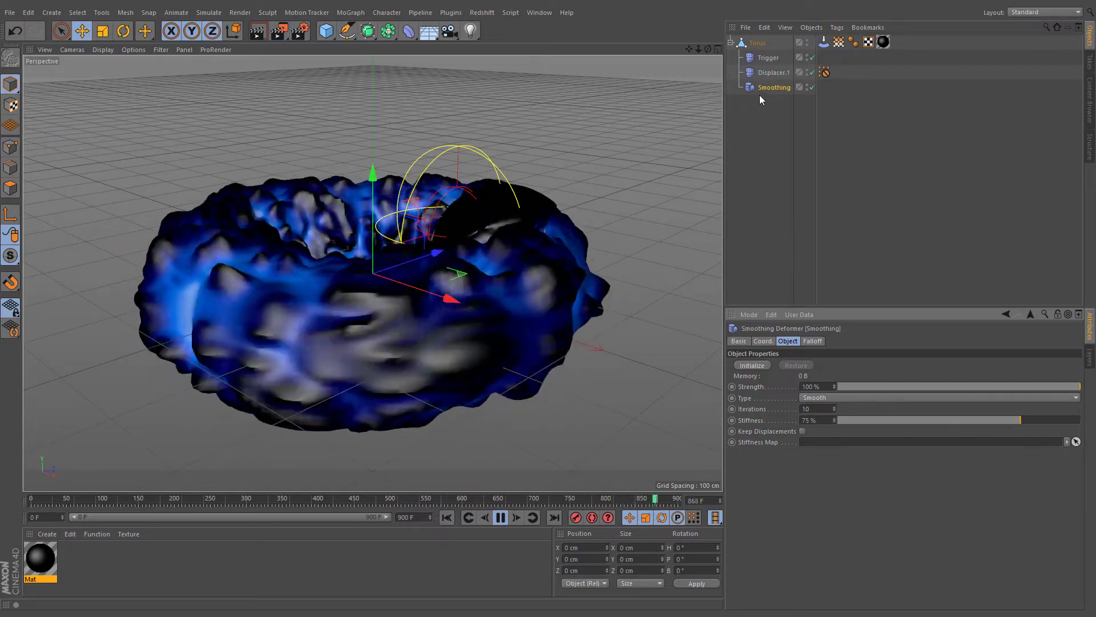
- Duplicate the Smoothing deformer and set the copy's stiffness to 0%
left_click_drag(768, 87, 765, 102, "ctrl")
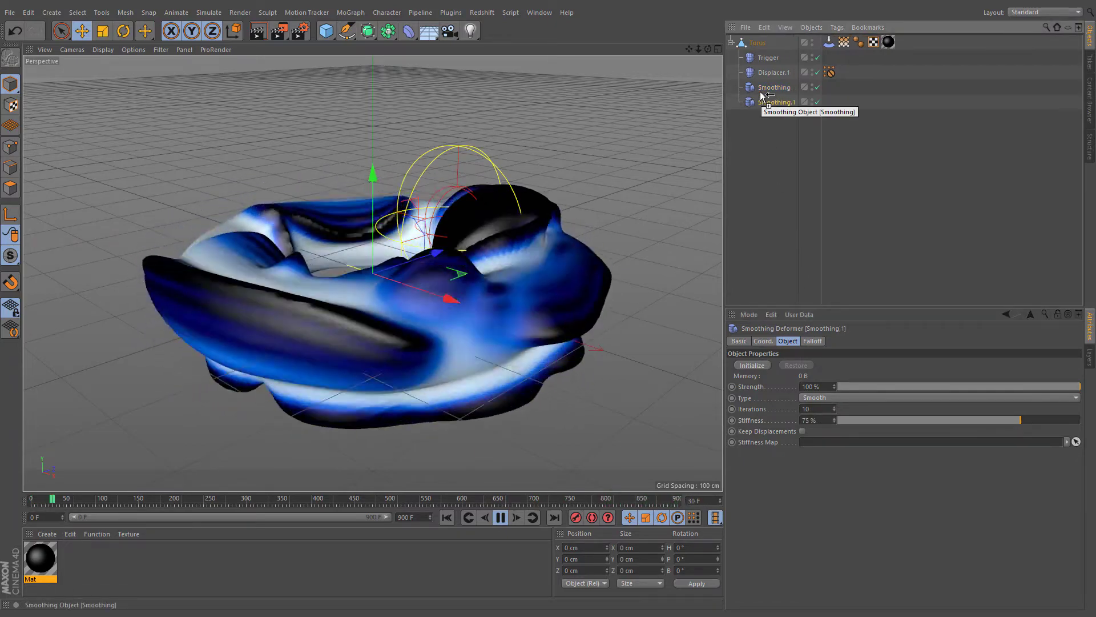
left_click_drag(887, 421, 809, 433)
- Rename the duplicated smoothing deformer Attenuation
double_click(776, 102)
type("Attenuation")
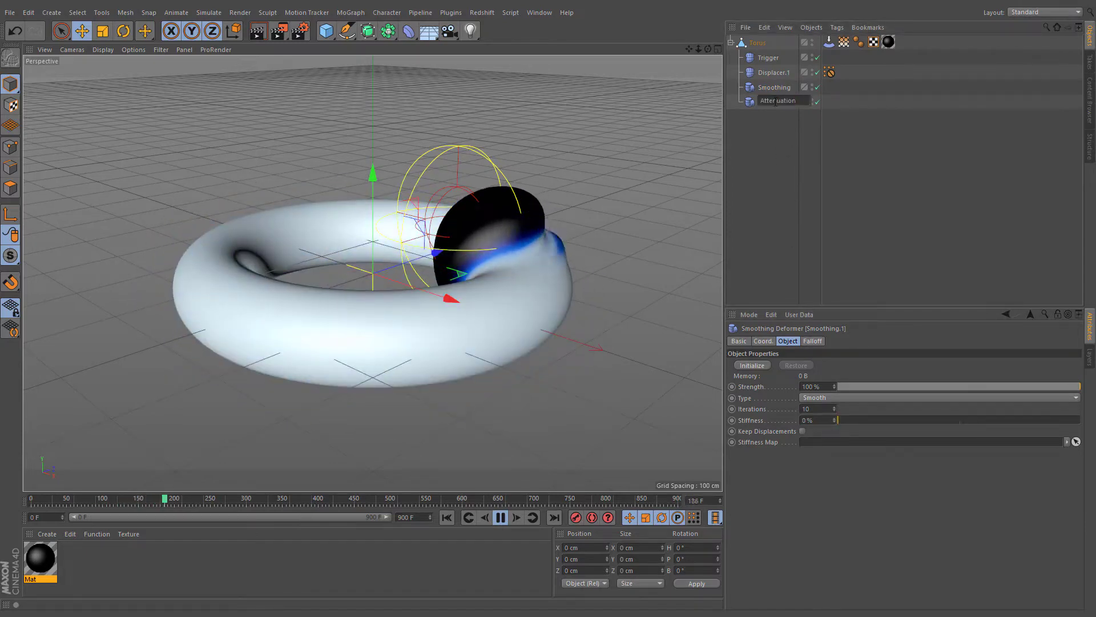
key("Return")
- Set the Attenuation deformer's falloff shape to Box
left_click(822, 342)
left_click(791, 364)
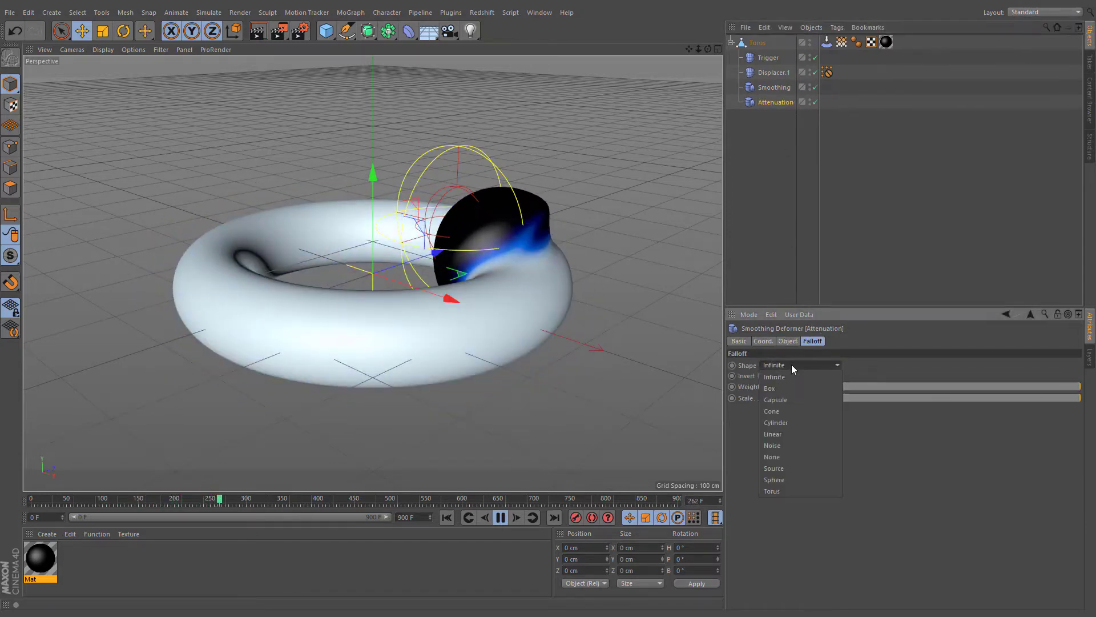
left_click(793, 390)
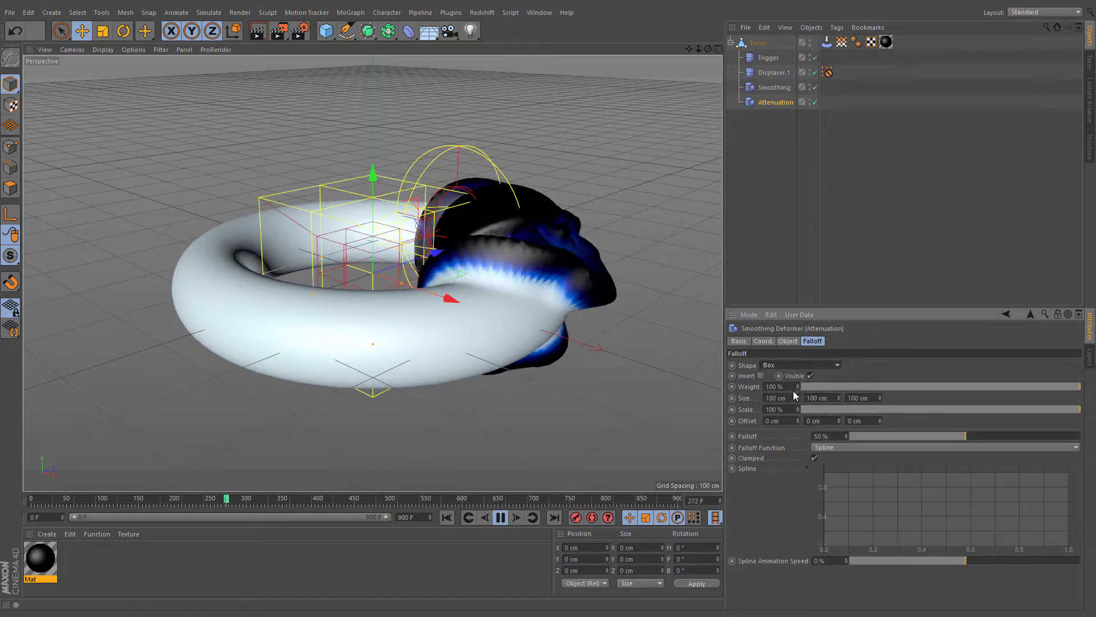
- Move and scale up the Attenuation falloff box so it encloses part of the torus
left_click_drag(503, 295, 491, 296)
key("t")
left_click_drag(477, 337, 591, 241)
key("e")
key("t")
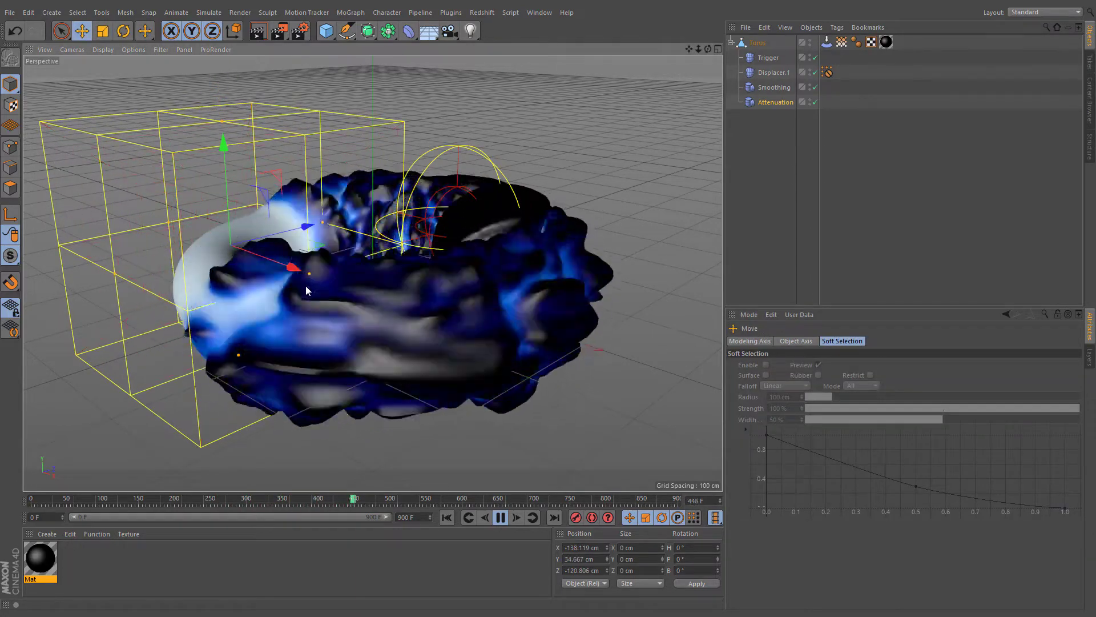
left_click_drag(306, 286, 461, 370)
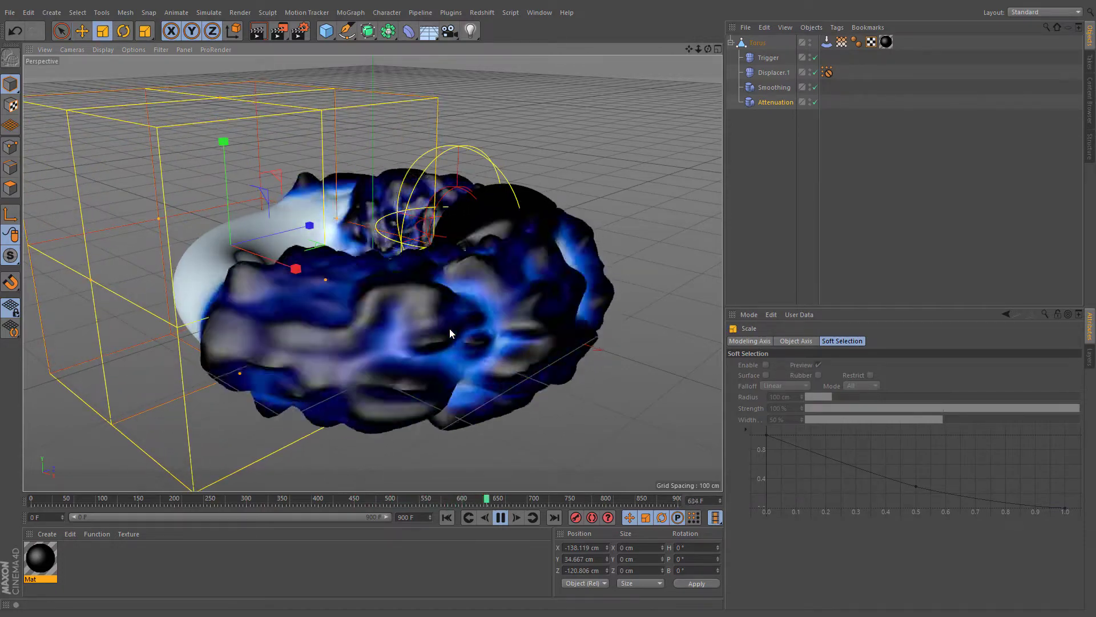
- Add a Delay effector and place it inside the torus below Attenuation
left_click(351, 12)
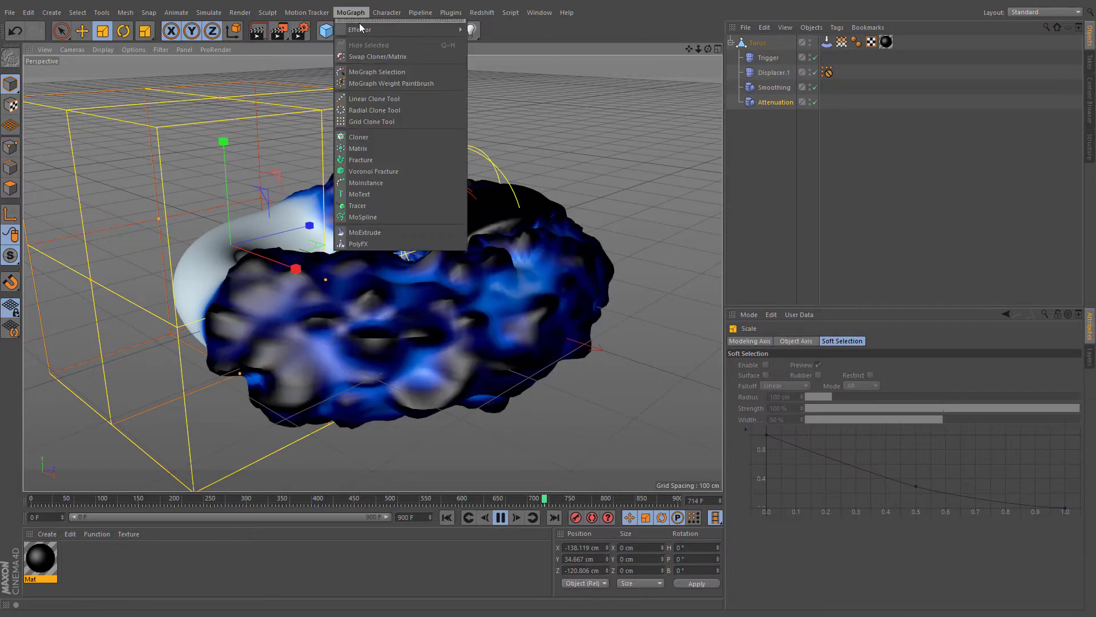
mouse_move(391, 28)
left_click(490, 70)
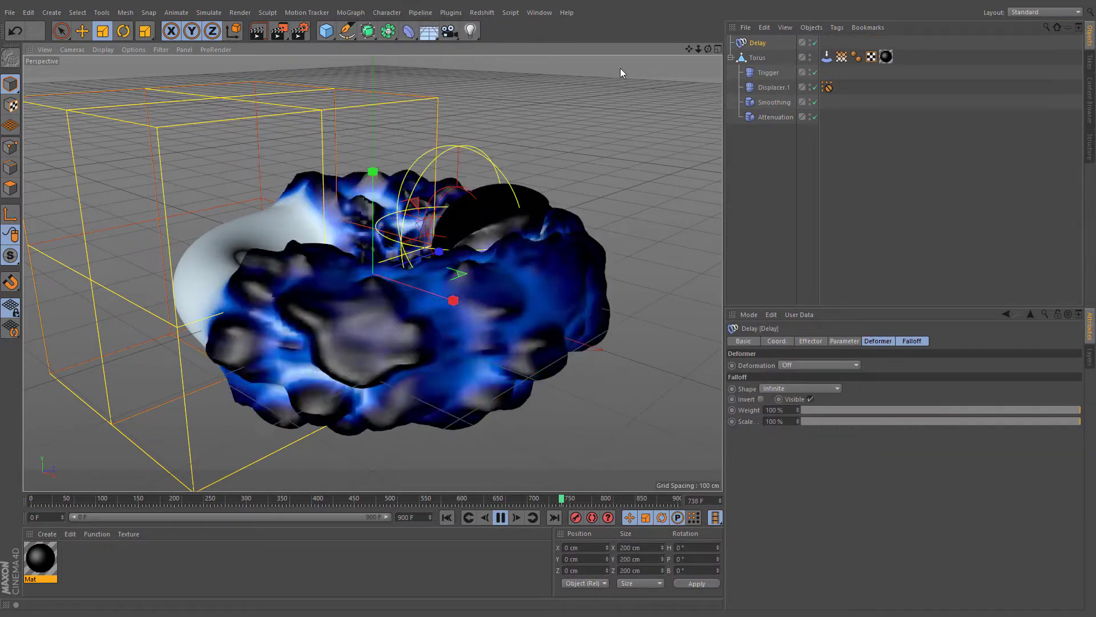
left_click_drag(765, 119, 768, 121)
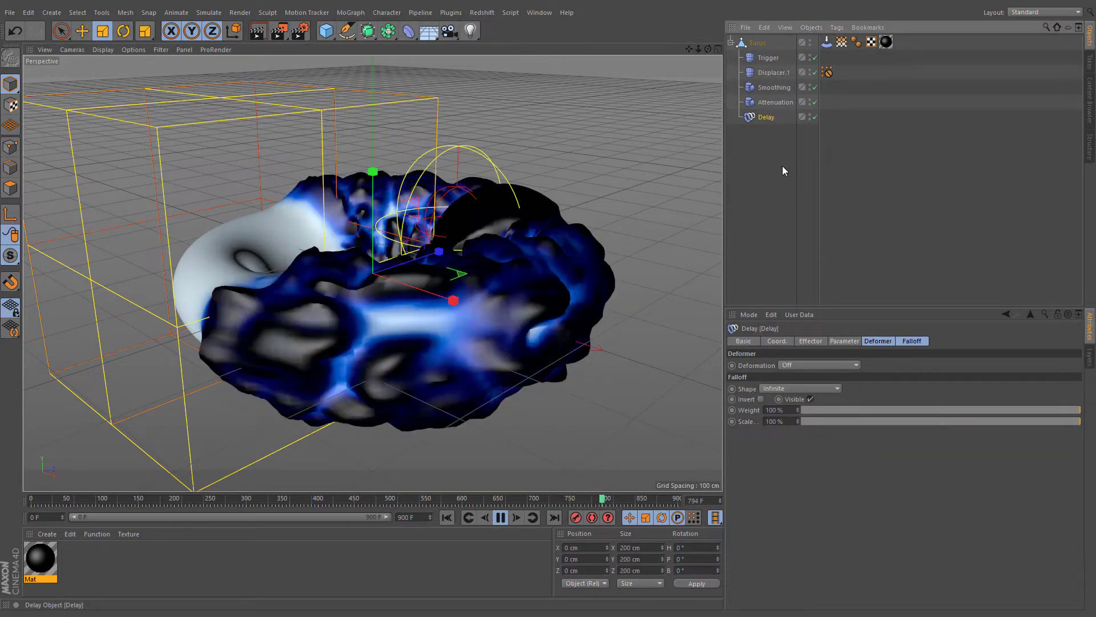
- Set the Delay effector's deformation mode to Point
left_click(838, 364)
left_click(817, 399)
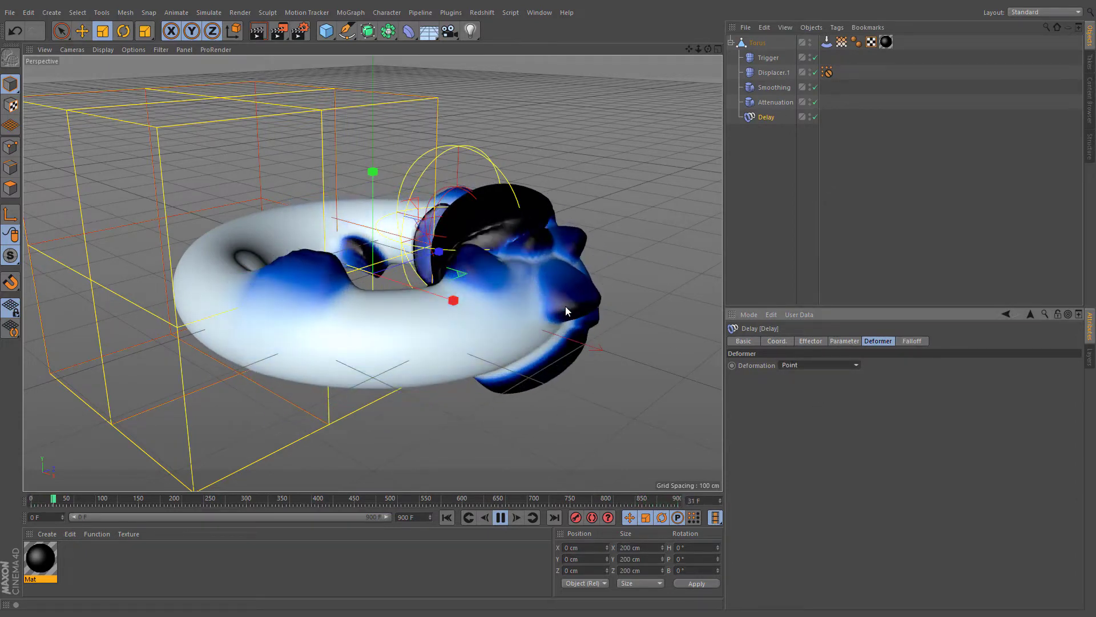
- Move the Trigger displacer up and to the right, away from the torus
left_click(760, 58)
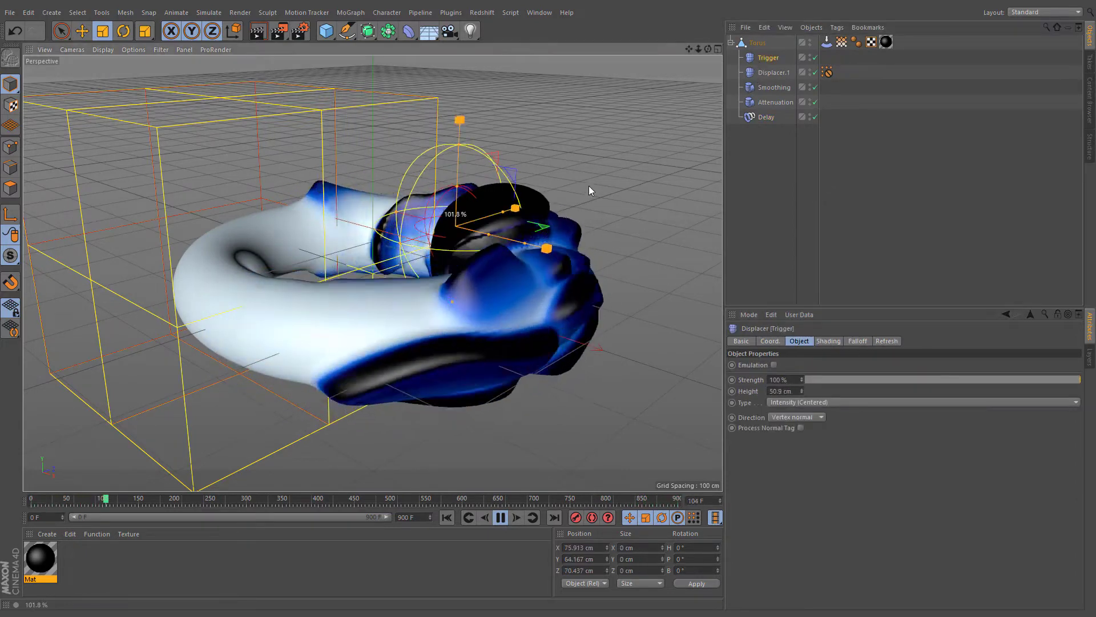
key("e")
left_click_drag(581, 217, 763, 120)
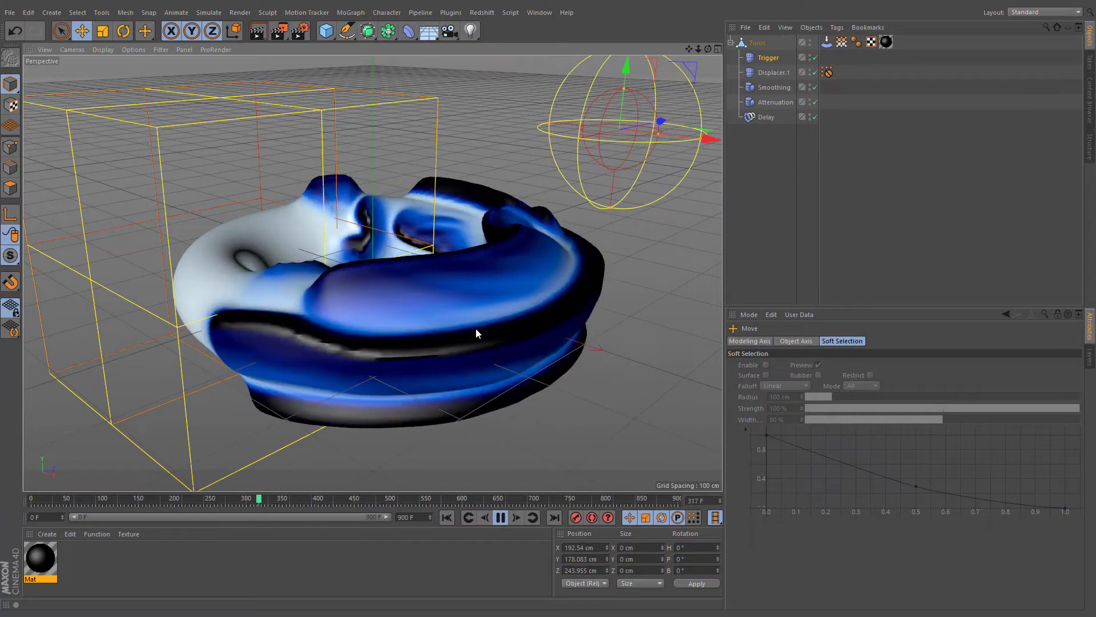
- Set the Tension tag's Amount to 10
left_click(826, 41)
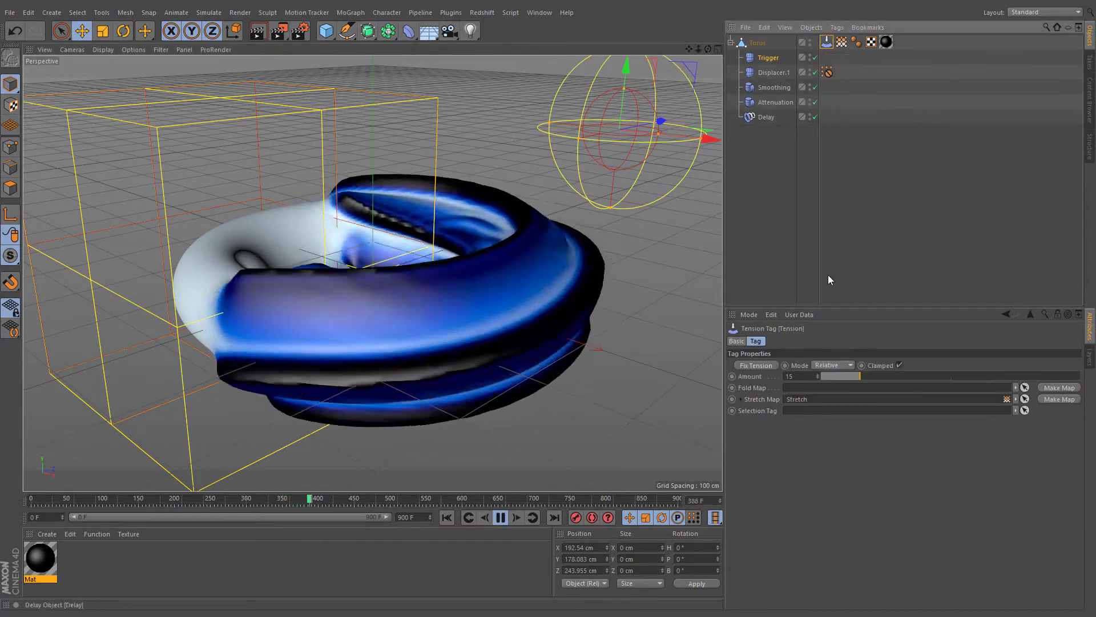
double_click(800, 376)
type("10")
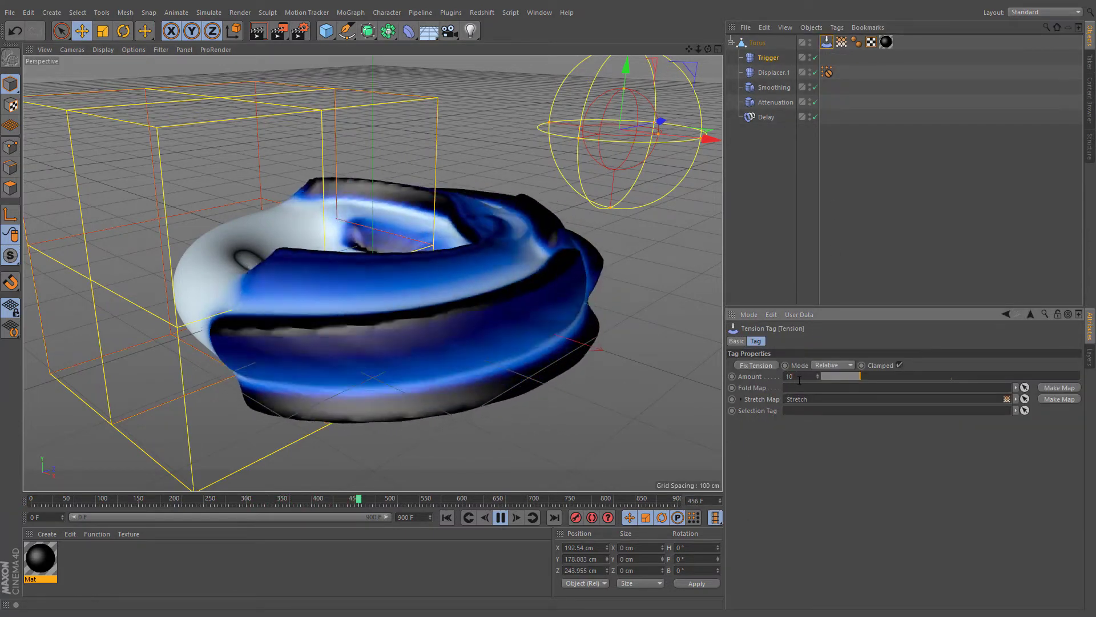
key("Return")
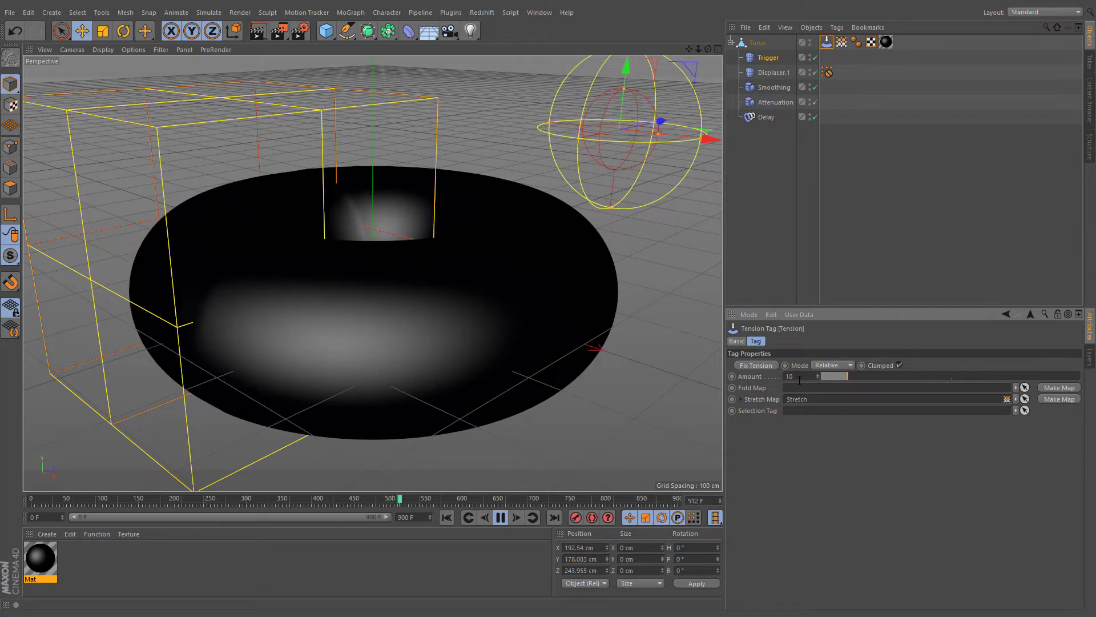
- Toggle Displacer.1's enable state and nudge the Trigger displacer slightly
left_click(815, 73)
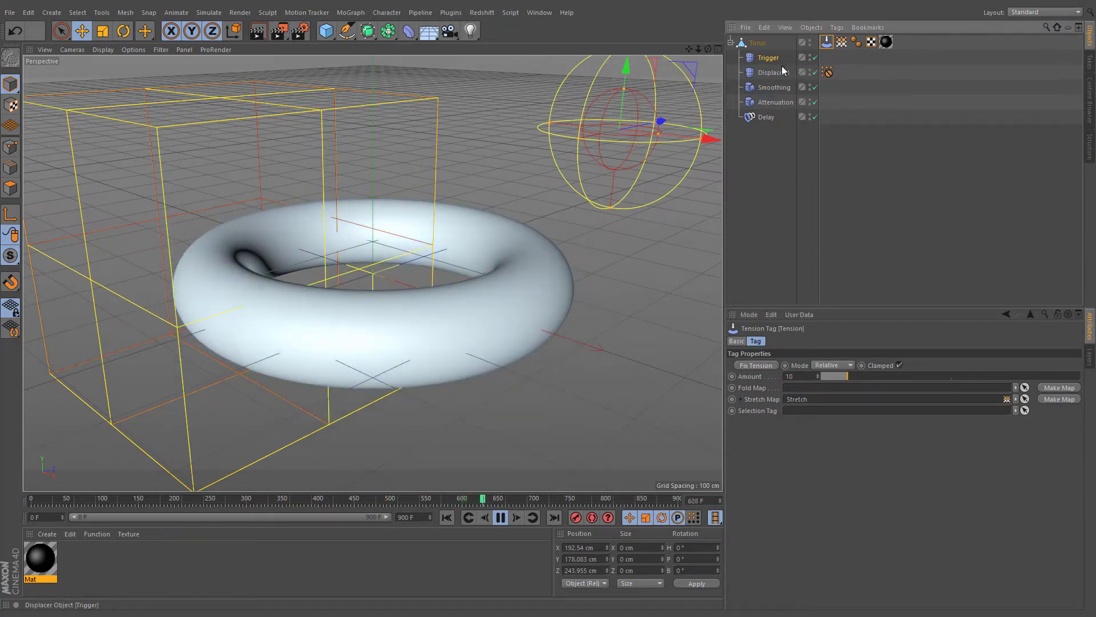
left_click(769, 58)
mouse_move(636, 185)
left_mouse_down()
mouse_move(587, 251)
mouse_move(642, 186)
left_mouse_up()
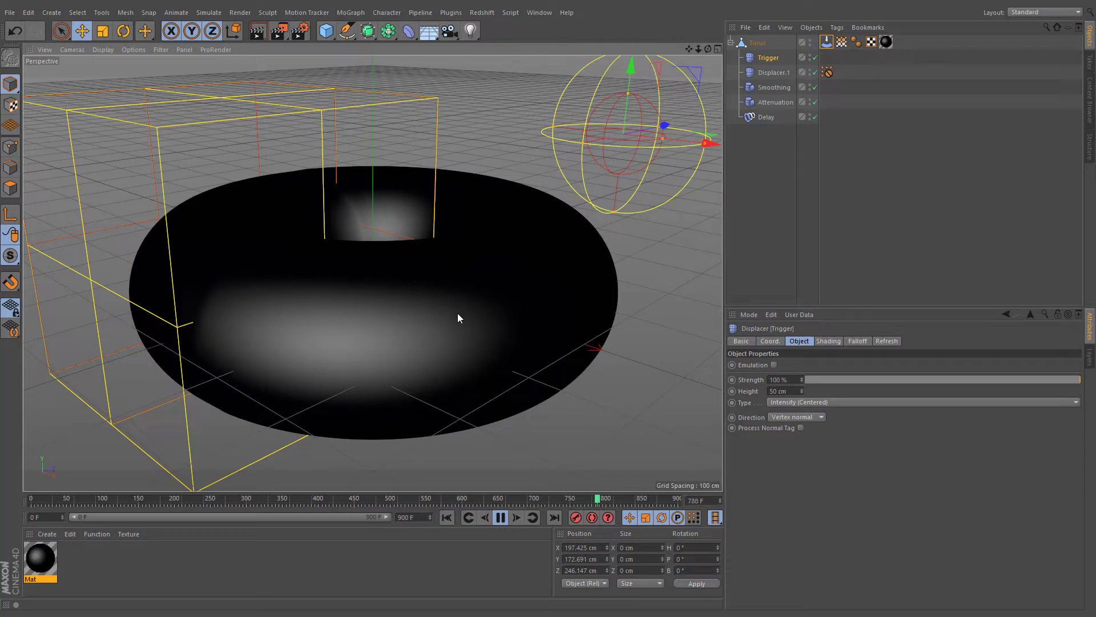
- Assign a Noise shader to Displacer.1's shading channel
left_click(760, 75)
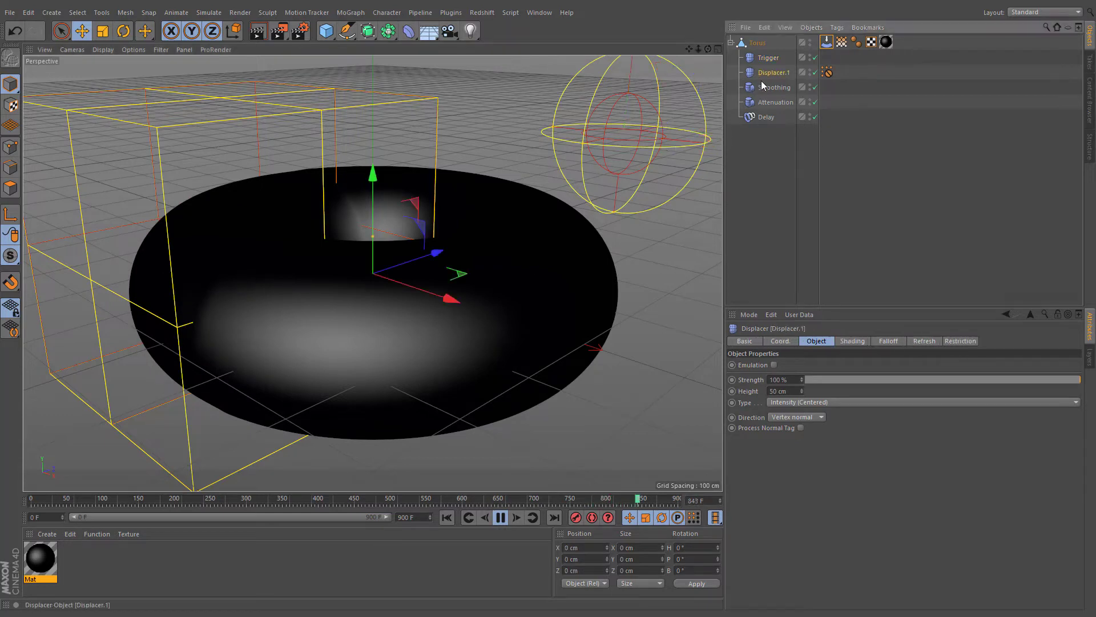
left_click(852, 340)
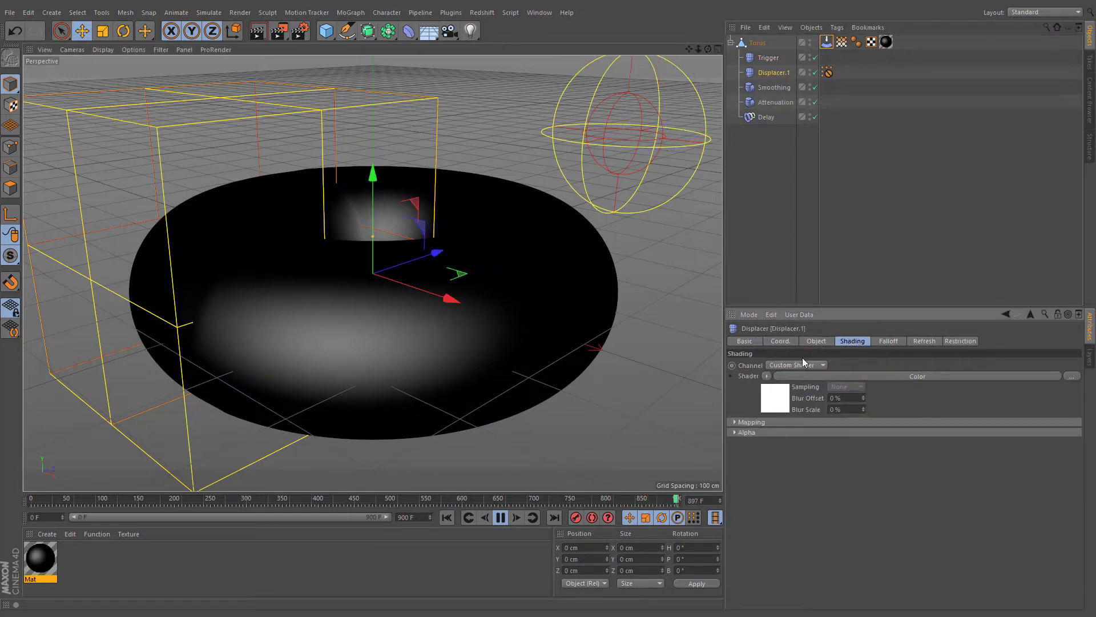
left_click(767, 377)
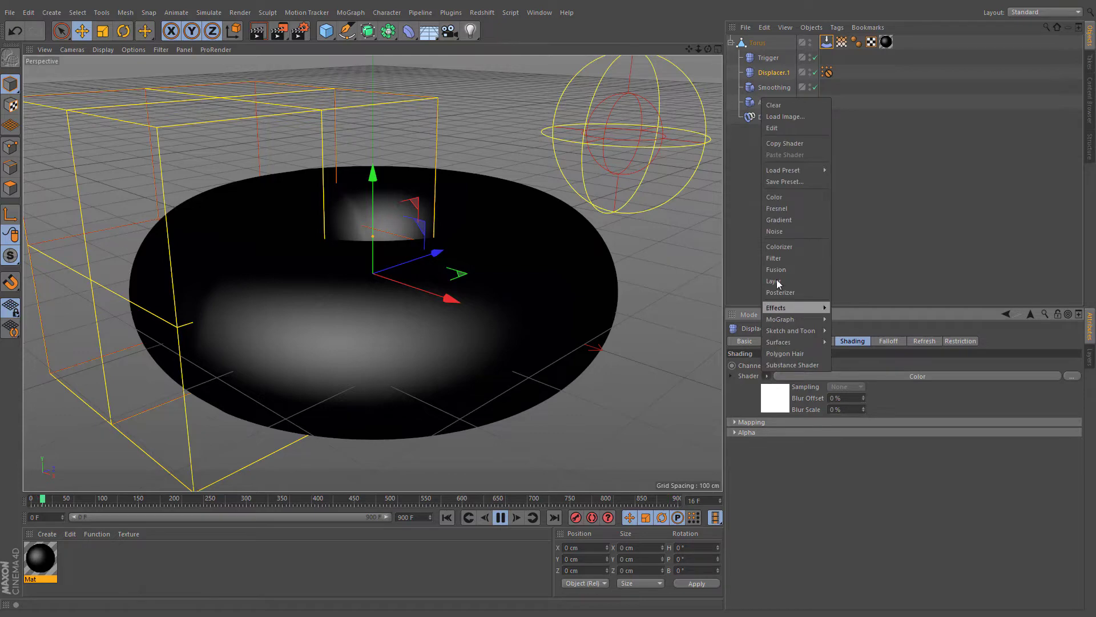
left_click(777, 230)
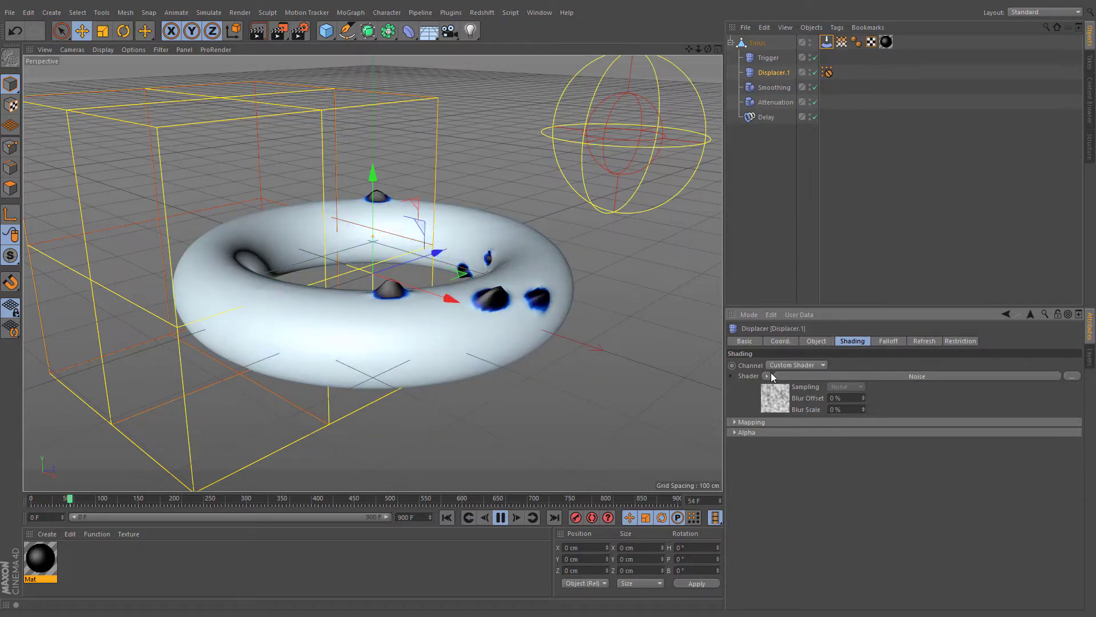
- Open the Noise shader and set its Global Scale to 500%
left_click(770, 393)
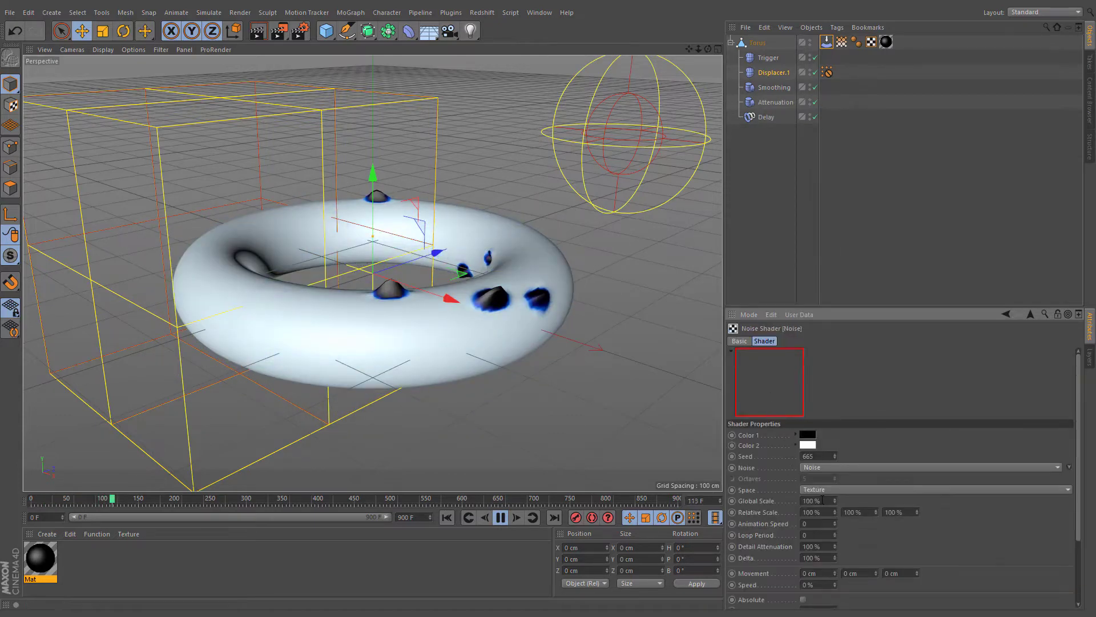
key("Return")
scroll(786, 504, "down", 3)
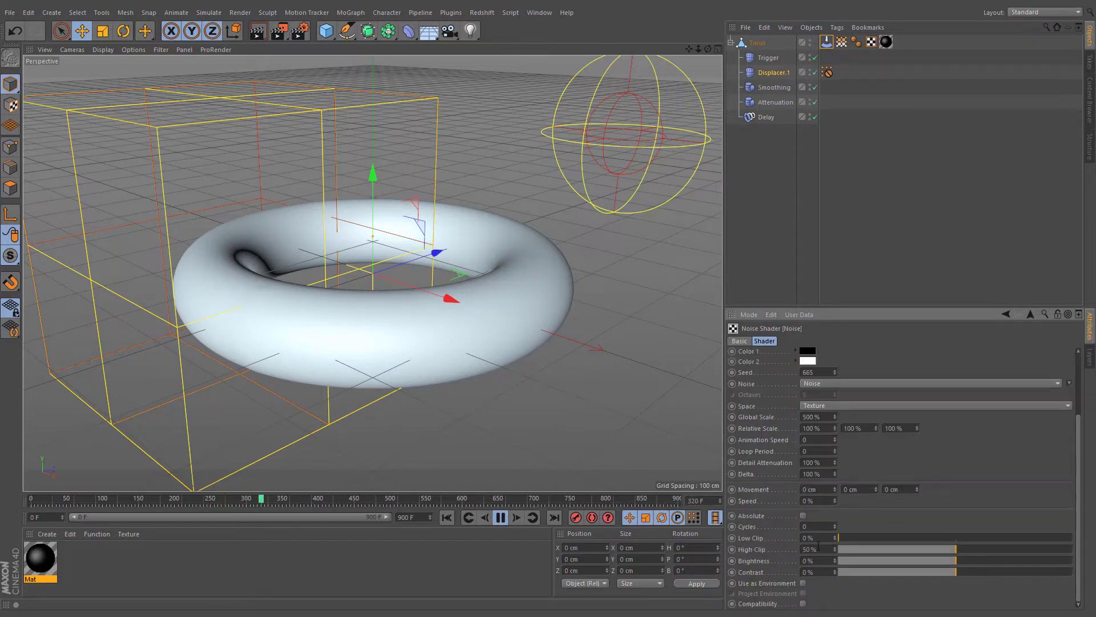
- Nudge the Trigger displacer slightly upward near the torus
left_click(773, 68)
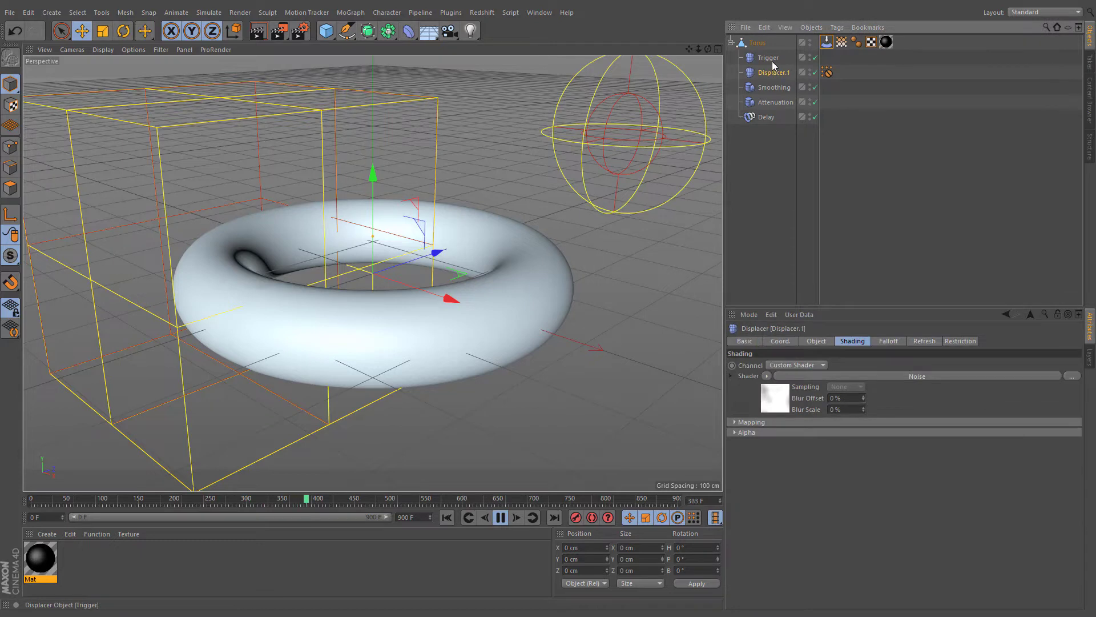
left_click(772, 61)
left_click_drag(643, 211, 672, 166)
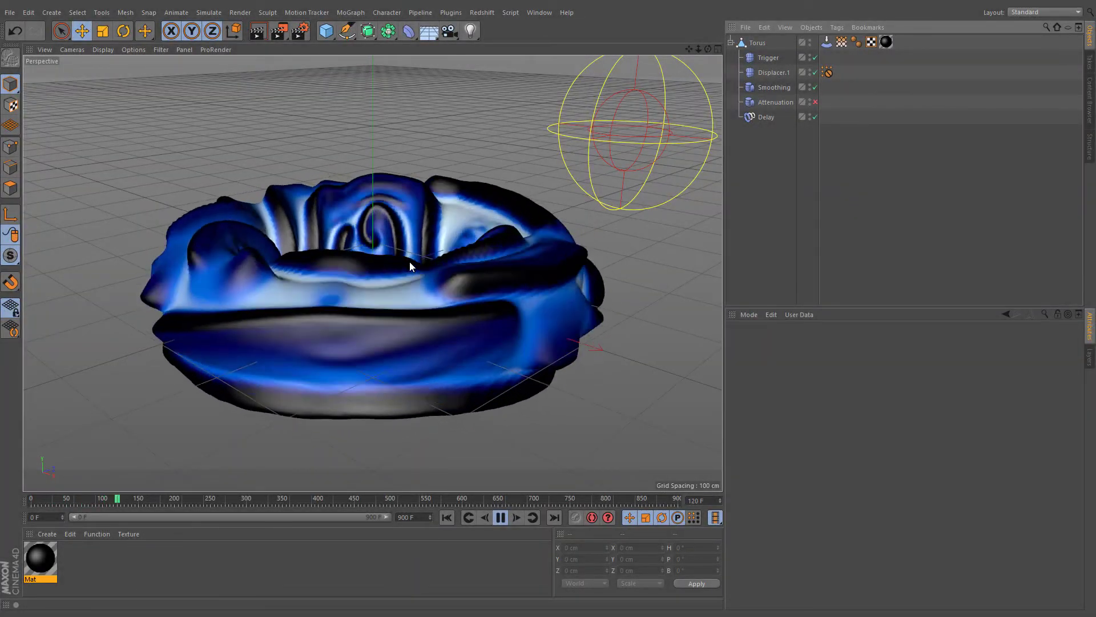
- Create a new torus with 200 ring segments and 100 pipe segments
left_click(324, 36)
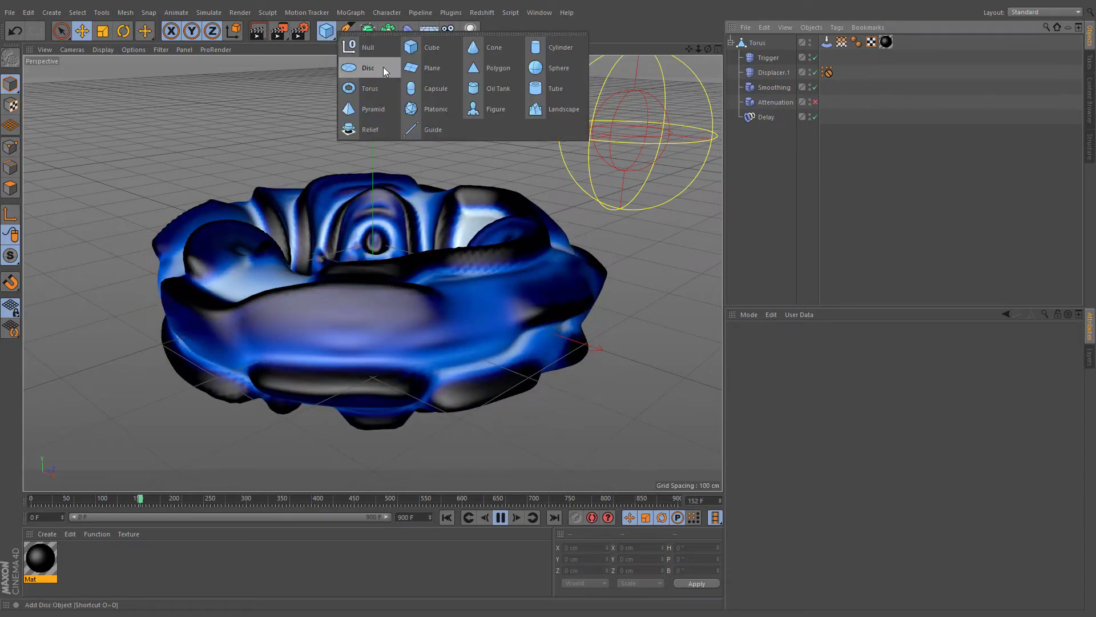
left_click(370, 88)
double_click(800, 377)
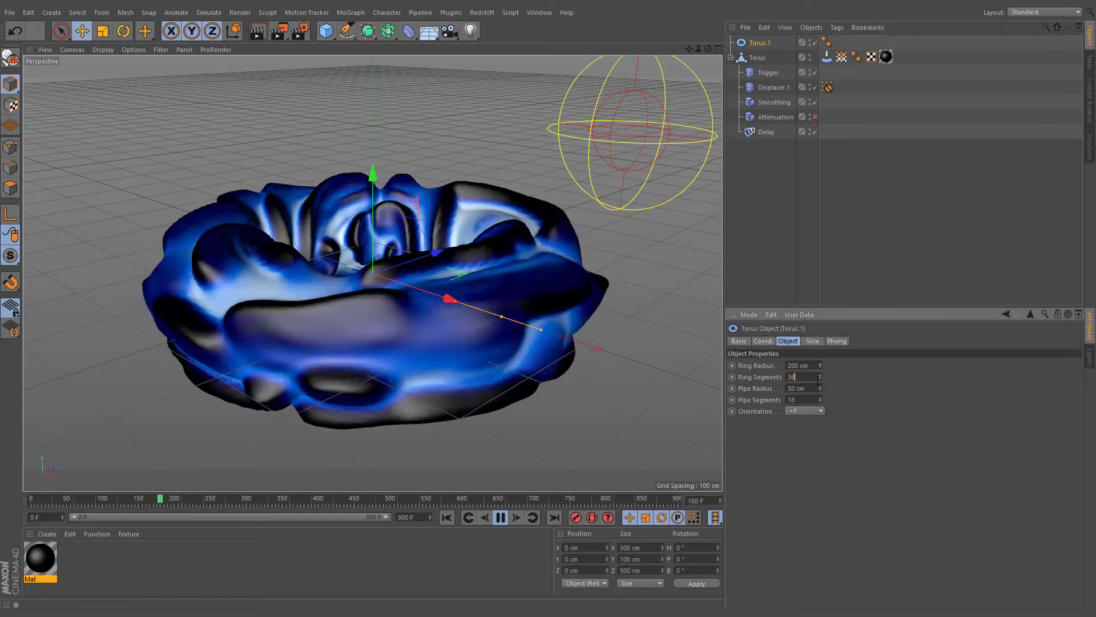
type("200")
double_click(813, 400)
type("100")
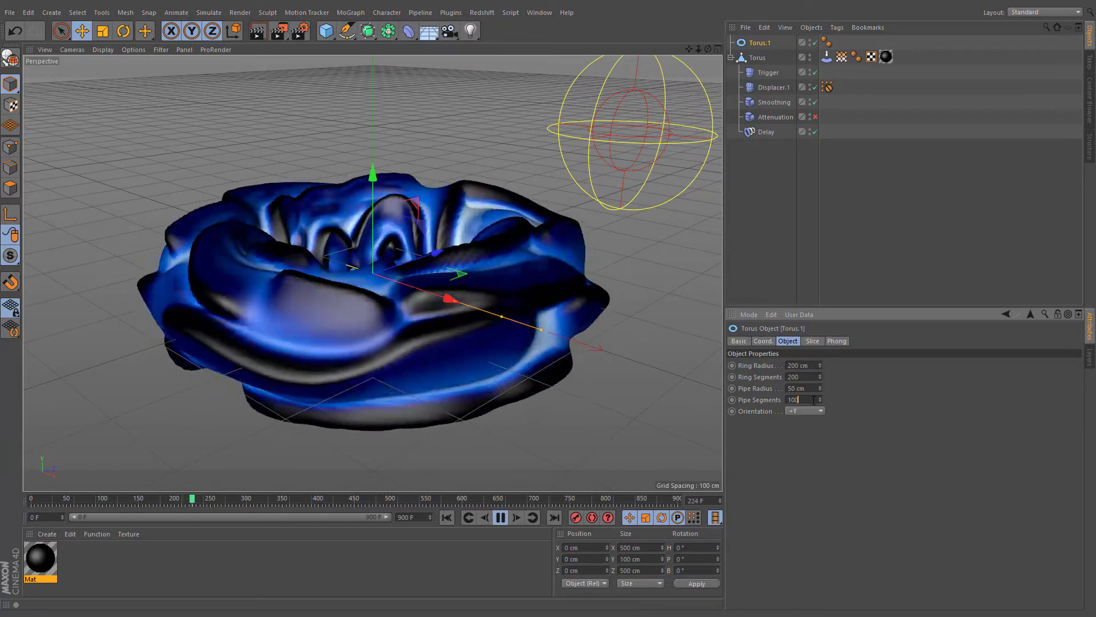
- Make the new torus editable and copy the Stretch vertex map tag onto it
left_click(13, 62)
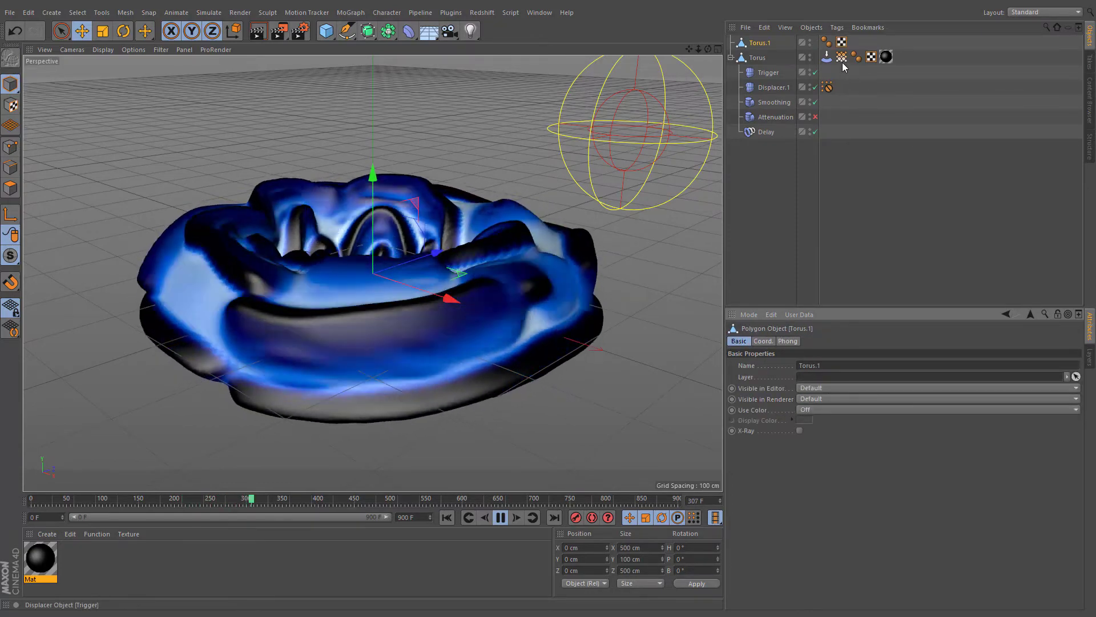
left_click(841, 57)
left_click_drag(841, 58, 842, 44, "ctrl")
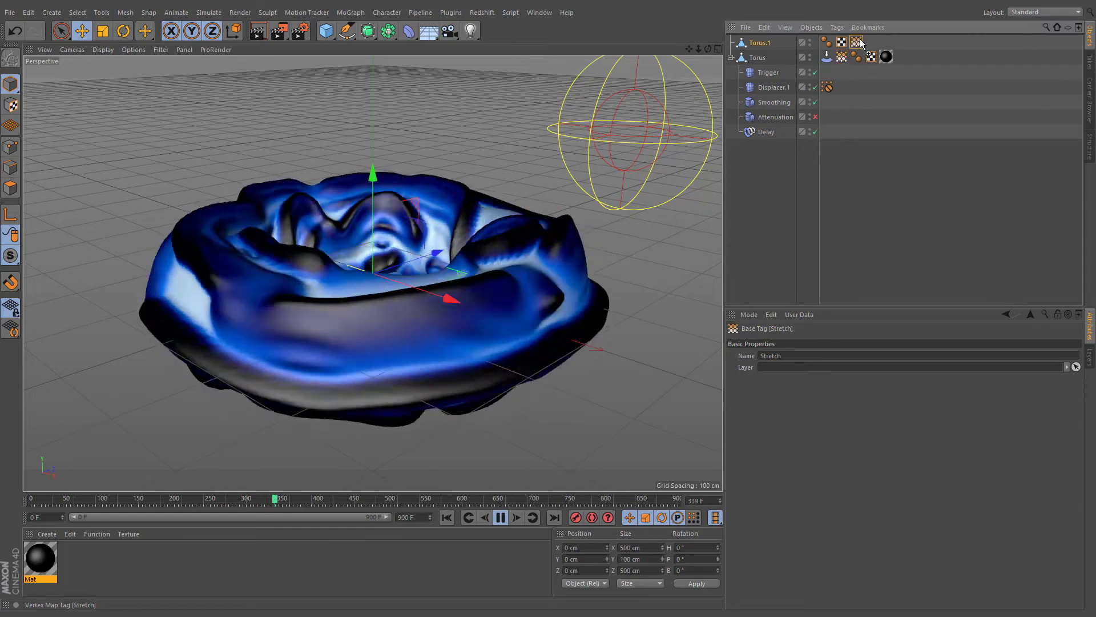
- Hide the original torus in the editor and apply the Mat material to the new torus
left_click(810, 55)
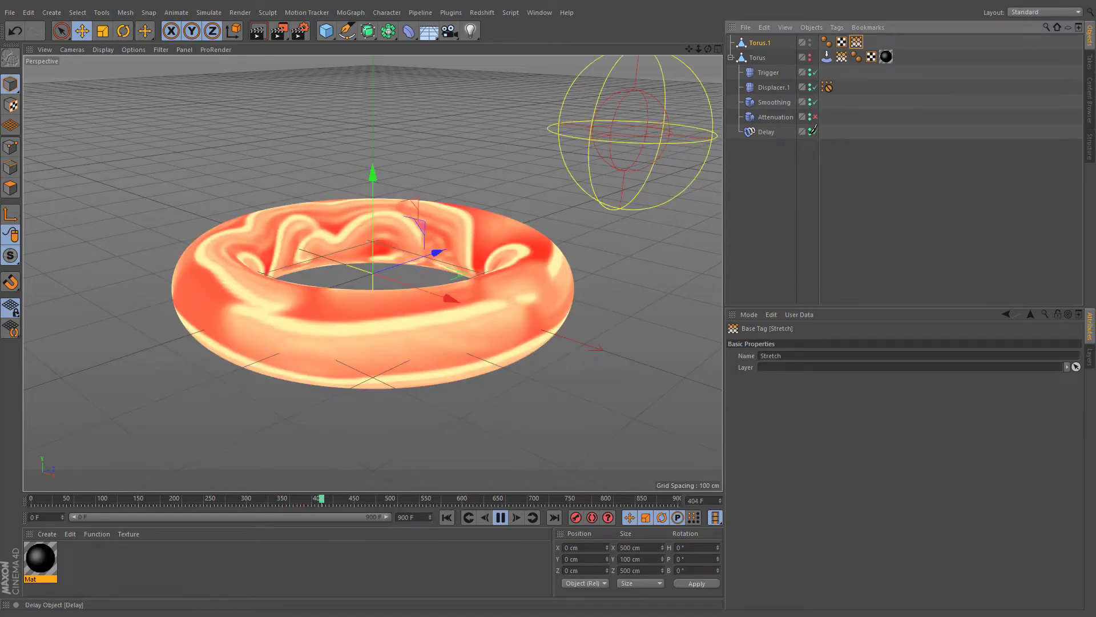
left_click(827, 57)
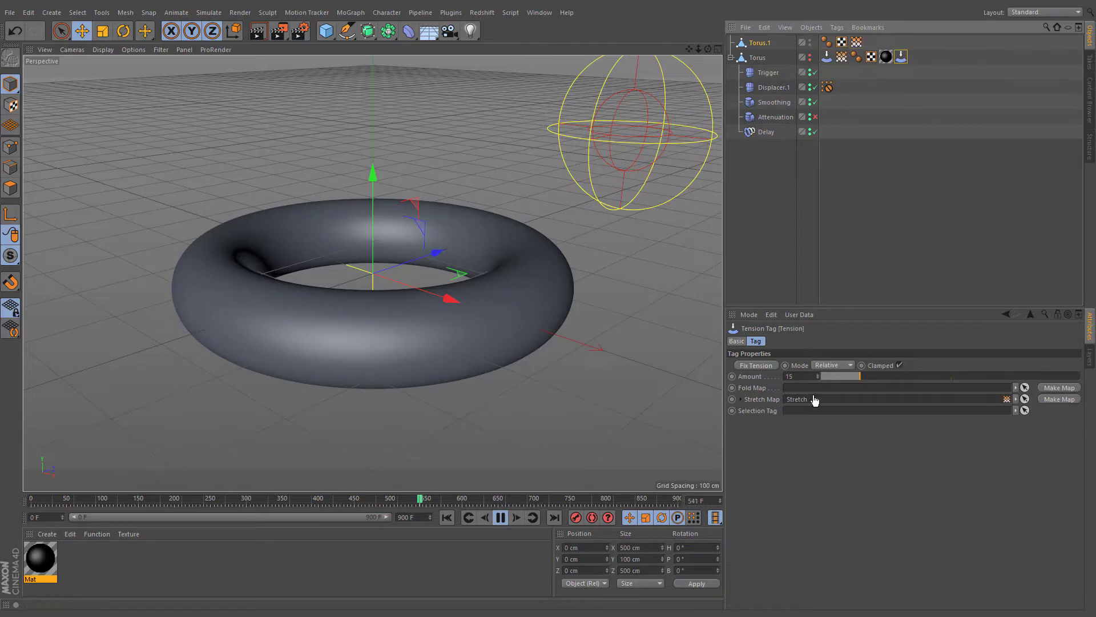
left_click_drag(52, 550, 348, 350)
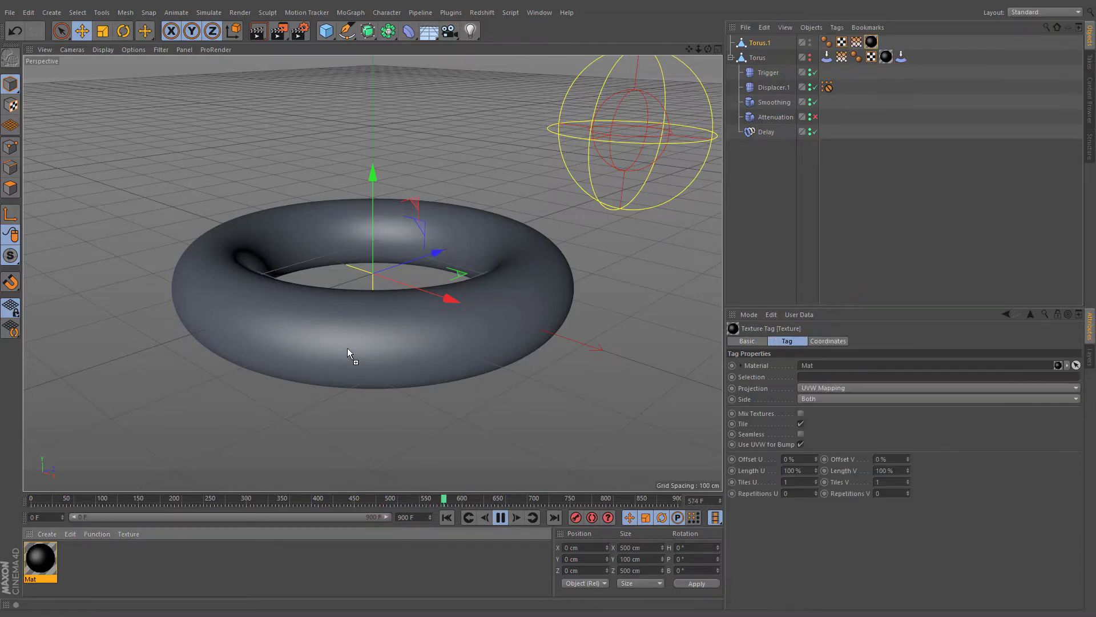
- Move the Trigger displacer to the left side of the torus and re-enable the Attenuation deformer
left_click(815, 87)
left_click(768, 73)
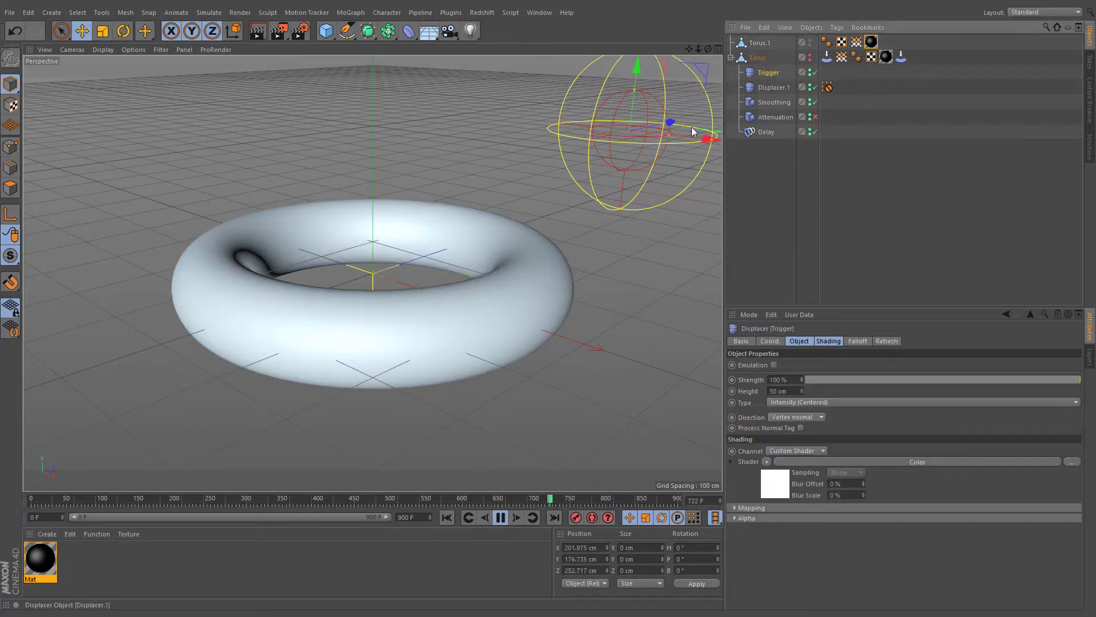
left_click_drag(690, 126, 214, 154)
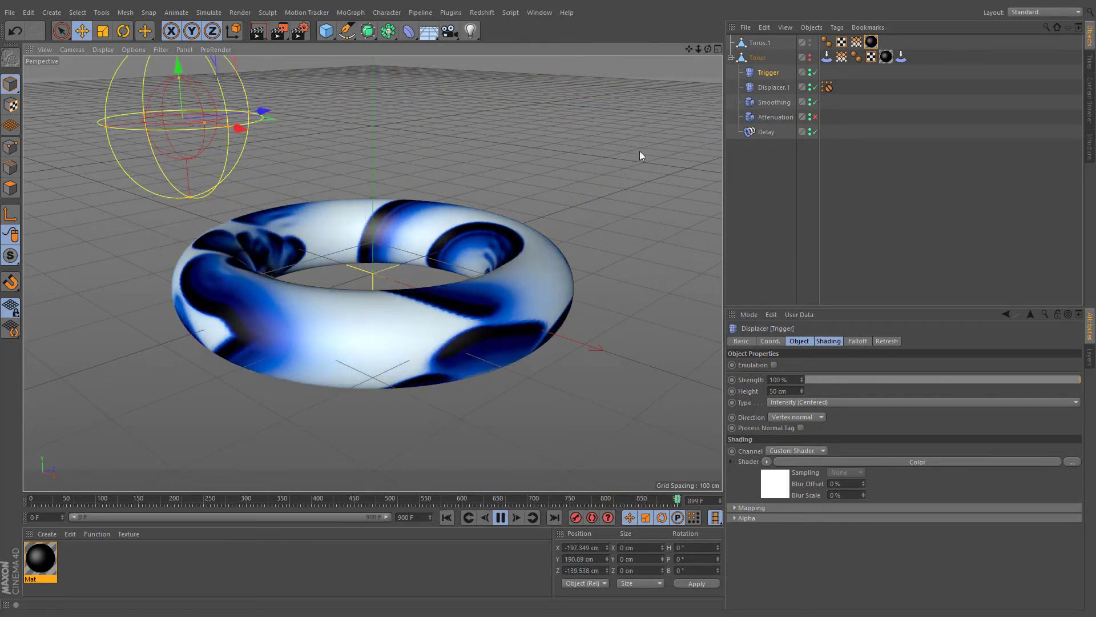
left_click(815, 117)
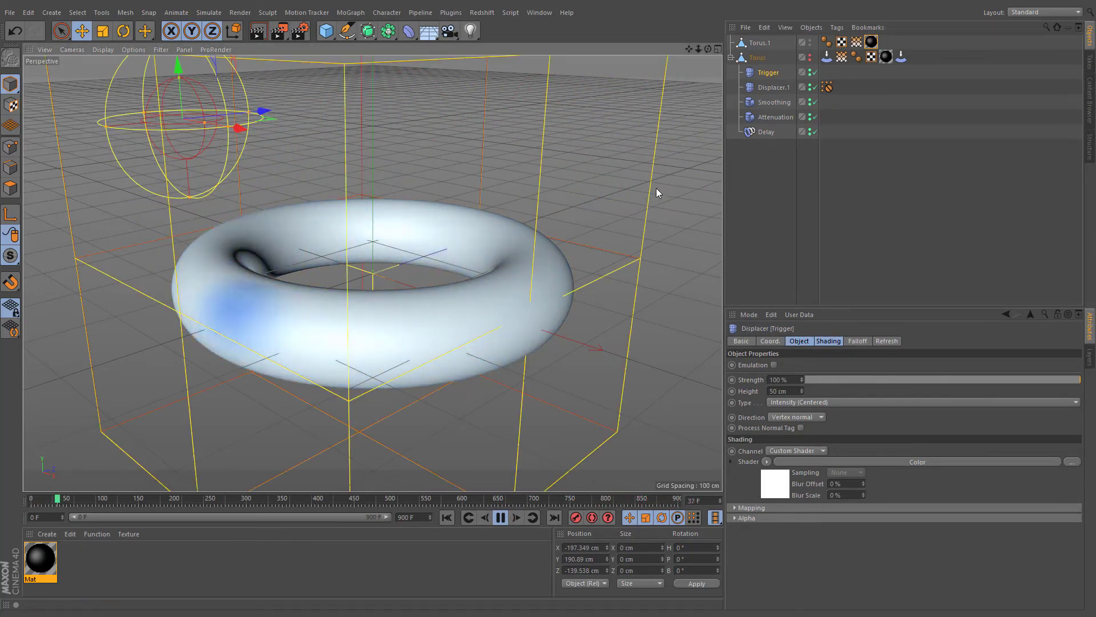
left_click(774, 117)
- Move the Trigger displacer back to the right and shift the Attenuation box to the left of the torus
left_click(760, 76)
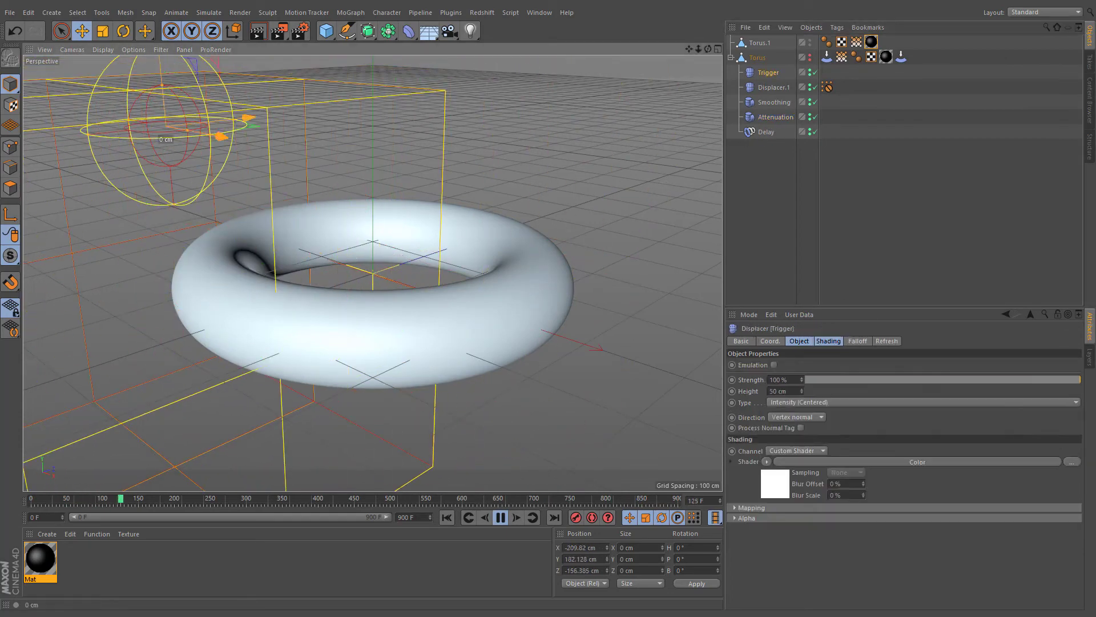
left_click_drag(174, 189, 625, 204)
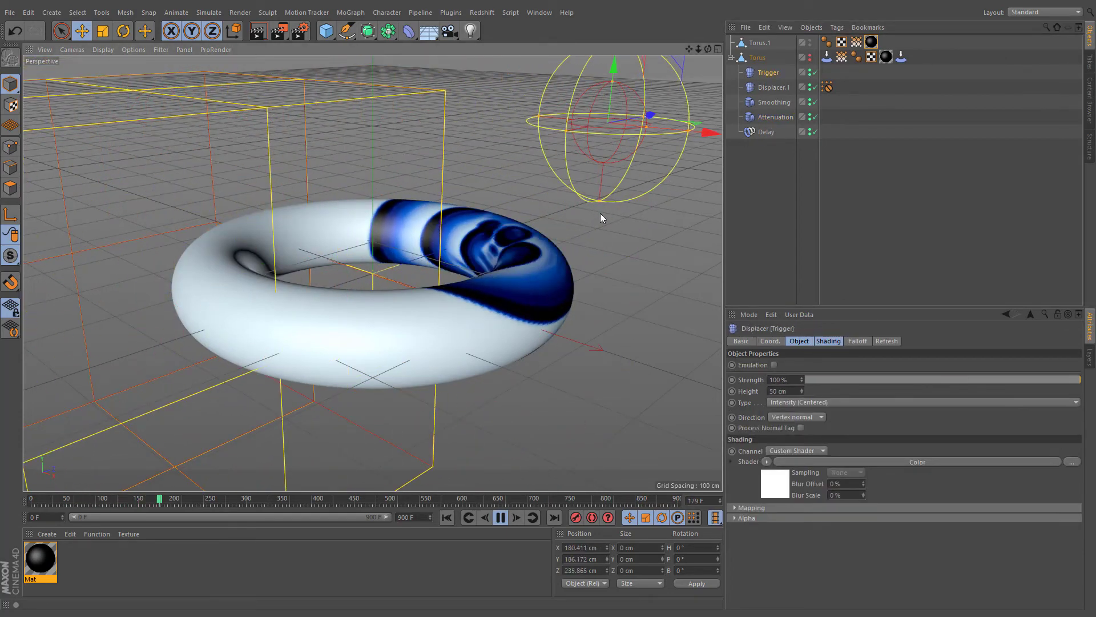
left_click(761, 119)
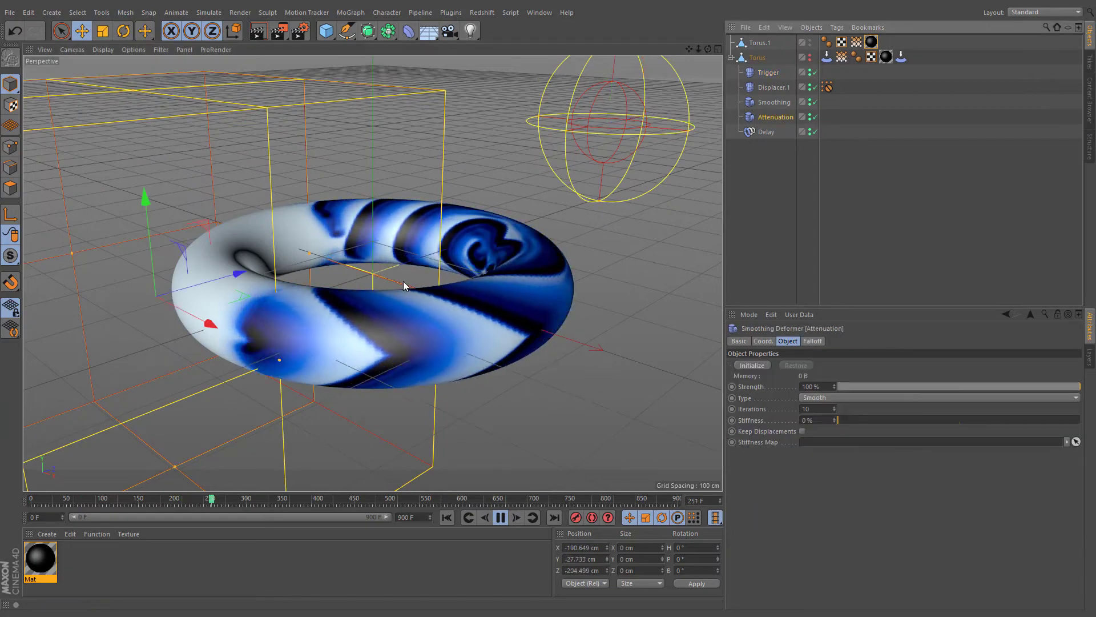
left_click_drag(280, 268, 212, 262)
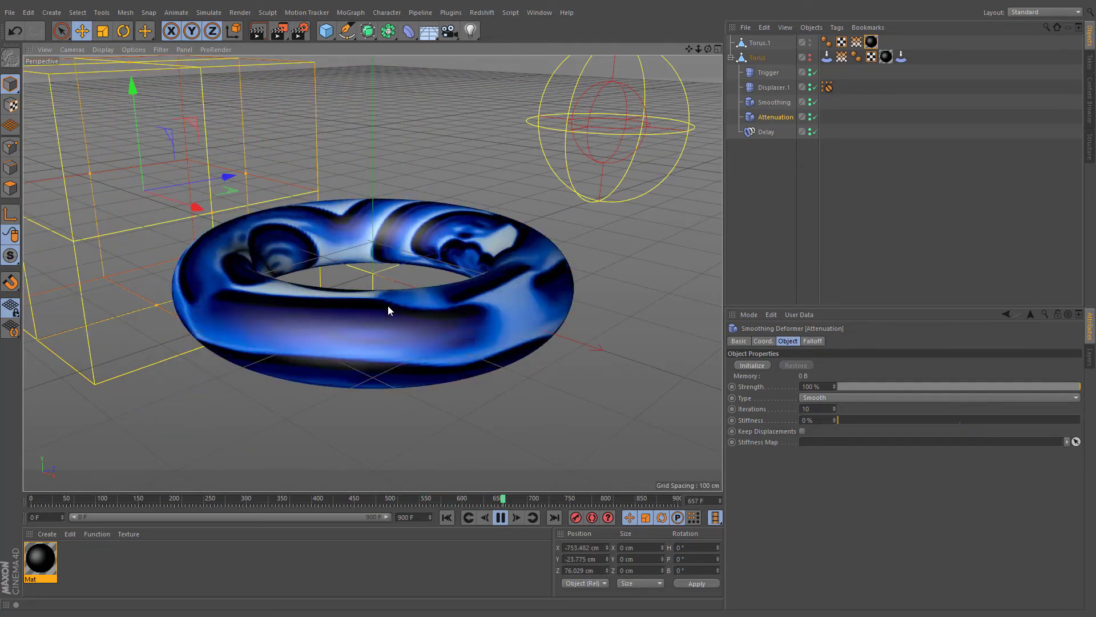
- Add a Displacer deformer and make it a child of the new torus
left_click(412, 34)
left_click(446, 170)
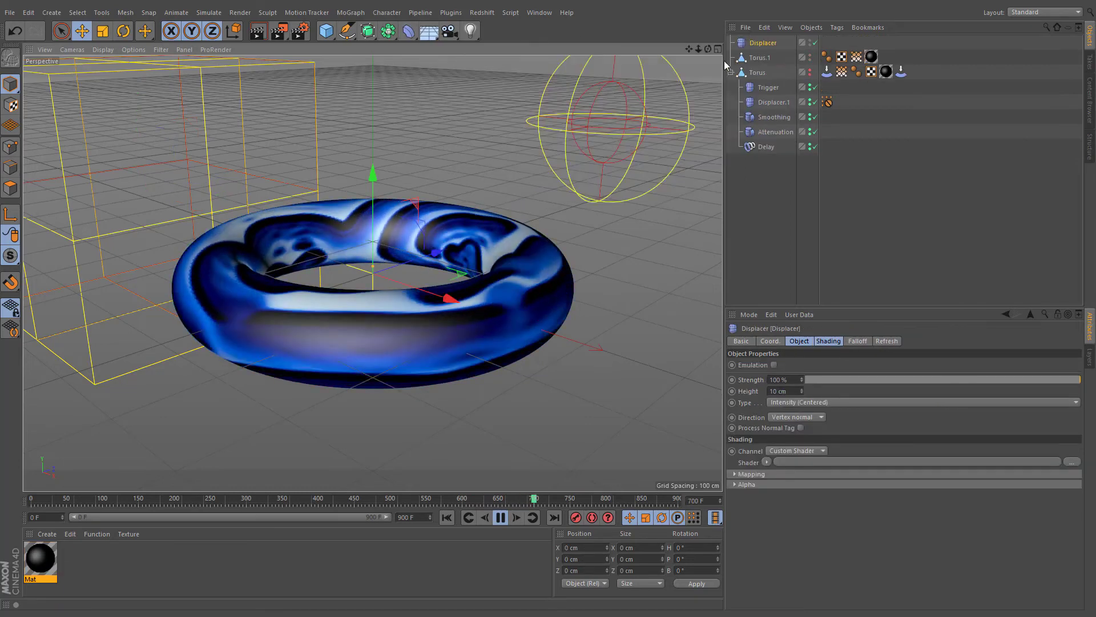
left_click_drag(771, 43, 759, 55)
- Set the new Displacer's shader to Vertex Map and link the Stretch vertex map to it
left_click(828, 340)
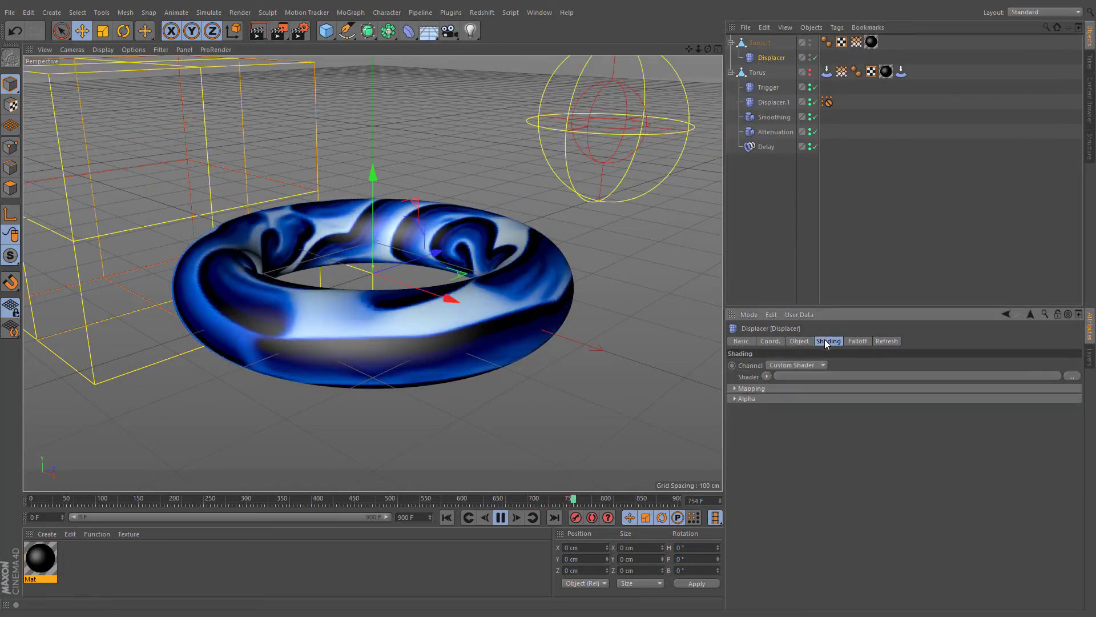
left_click(767, 376)
mouse_move(786, 307)
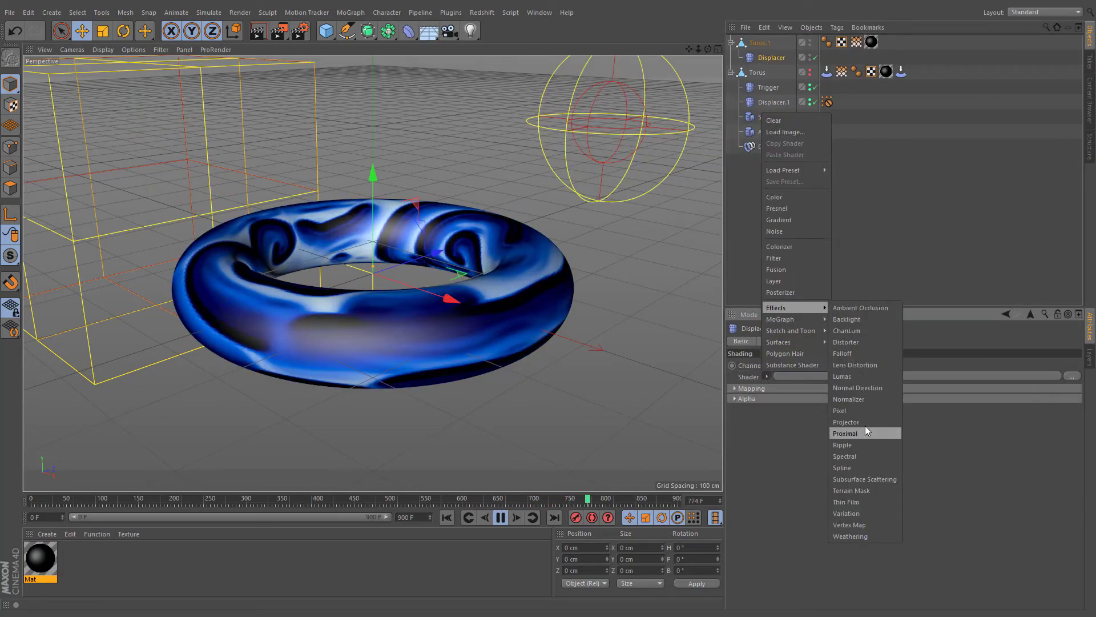
left_click(862, 524)
left_click(784, 404)
left_click_drag(840, 72, 814, 437)
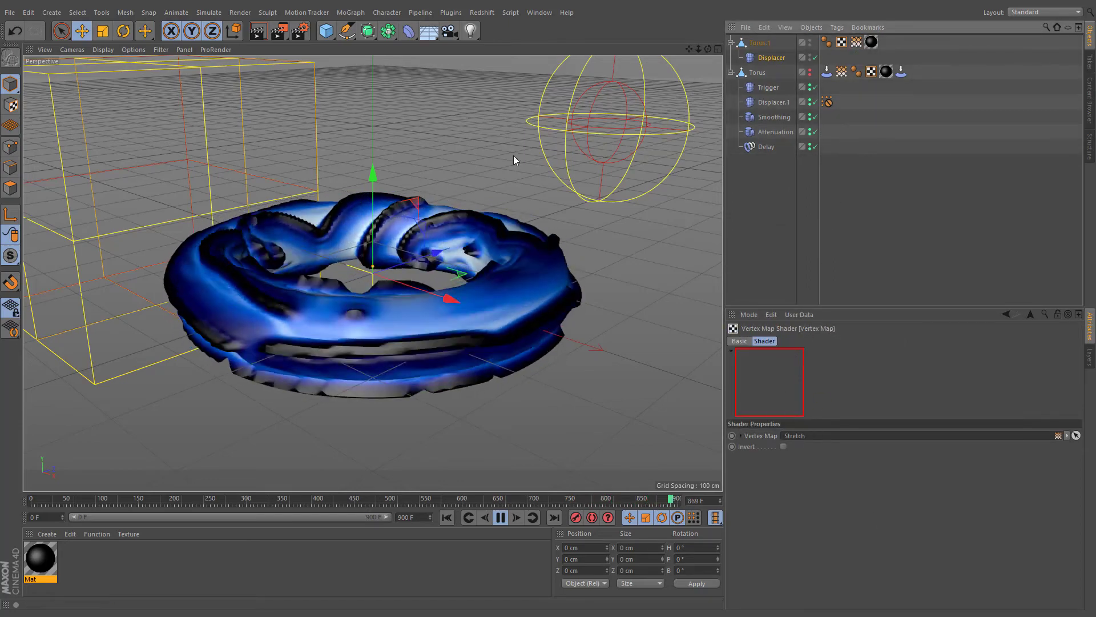
- Add a Smoothing deformer, make it a child of Torus.1 below its Displacer, and set its Stiffness to 0%
left_click(408, 31)
left_click(692, 173)
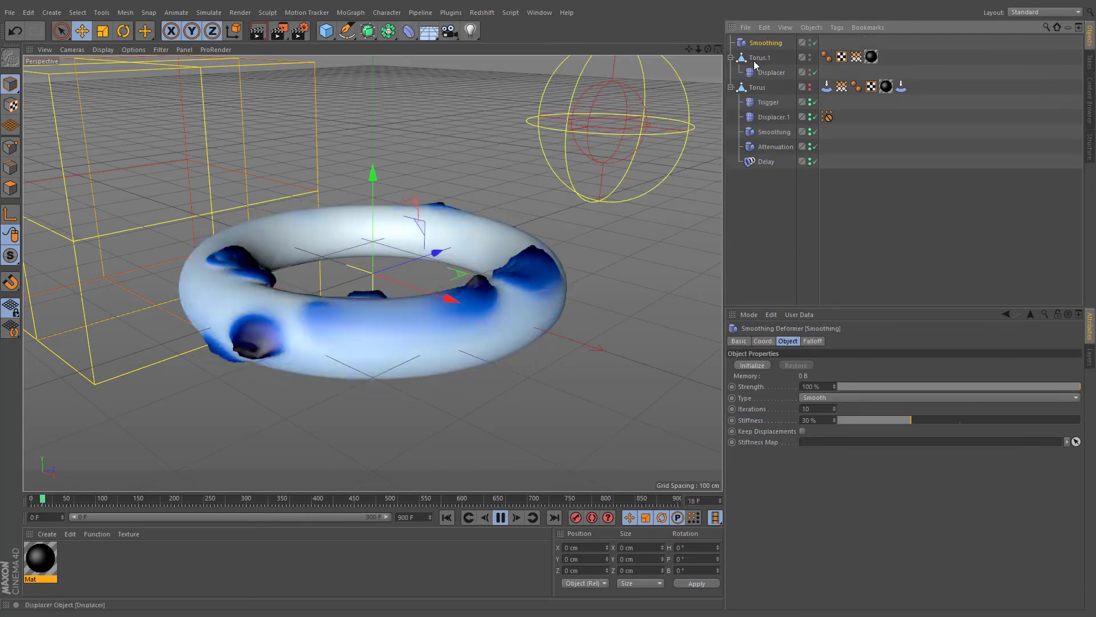
left_click_drag(755, 43, 767, 75)
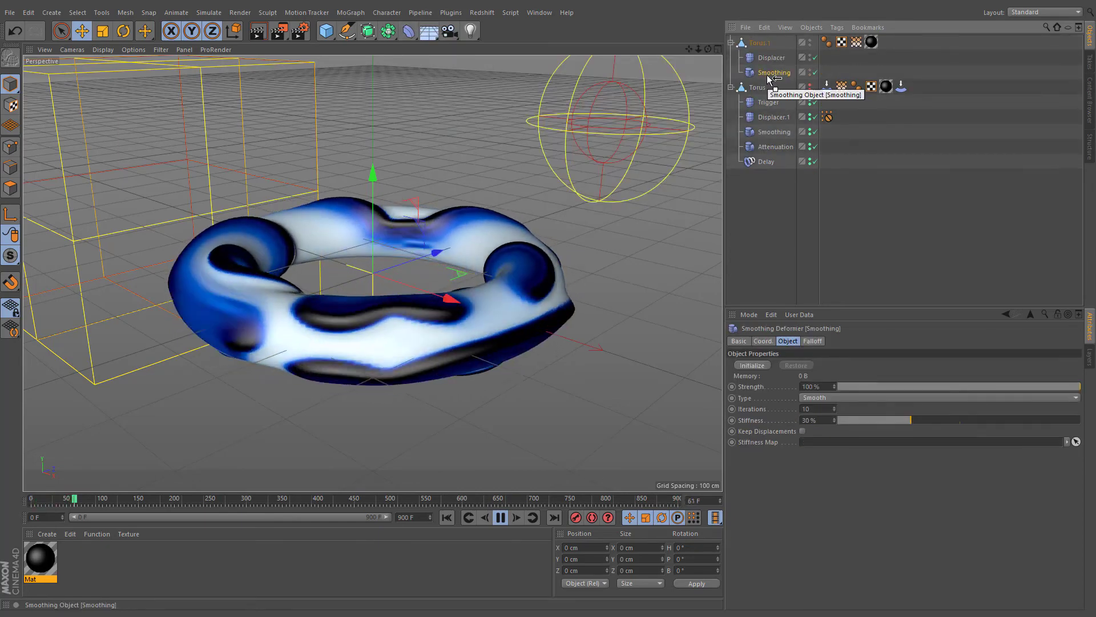
left_click_drag(910, 419, 807, 424)
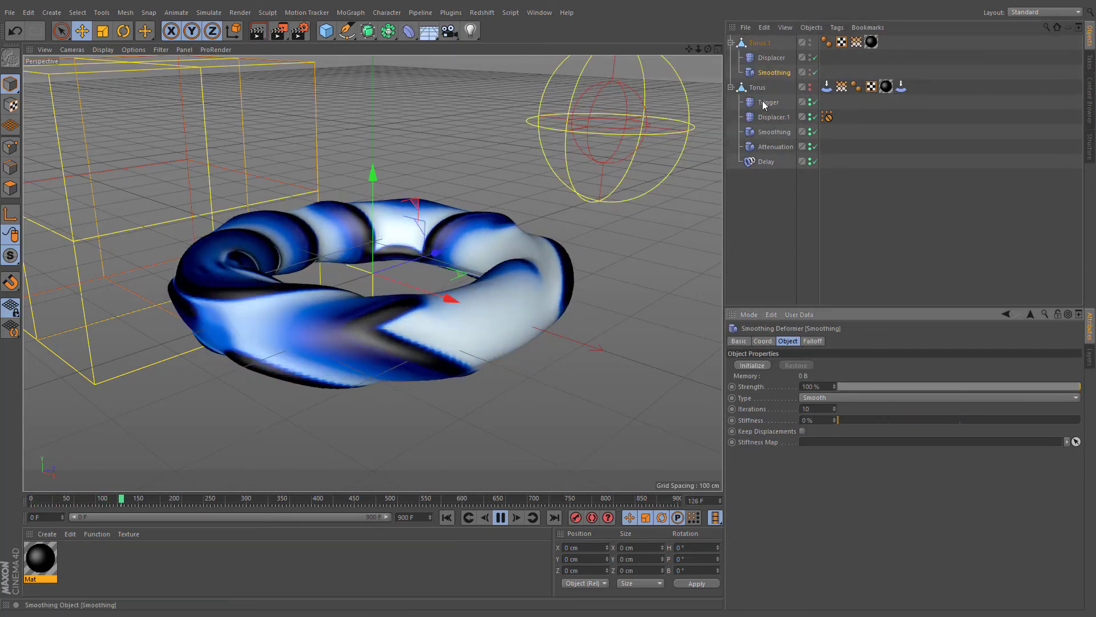
- Add a Subdivision Surface object and place Torus.1 inside it
left_click(771, 58)
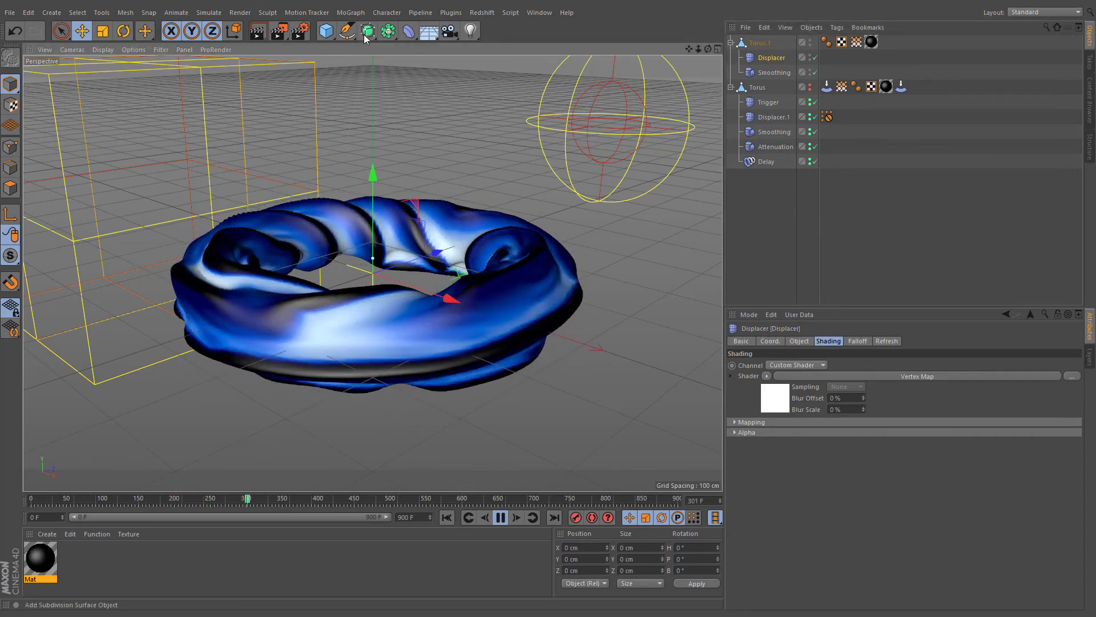
left_click(368, 31)
left_click(824, 387)
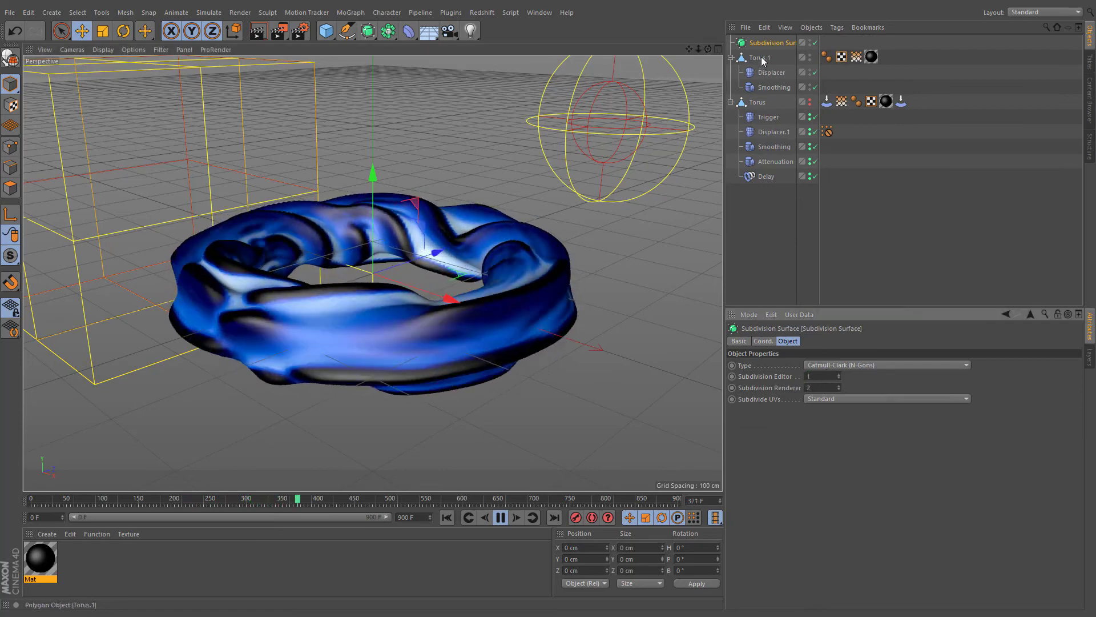
left_click_drag(760, 57, 764, 46)
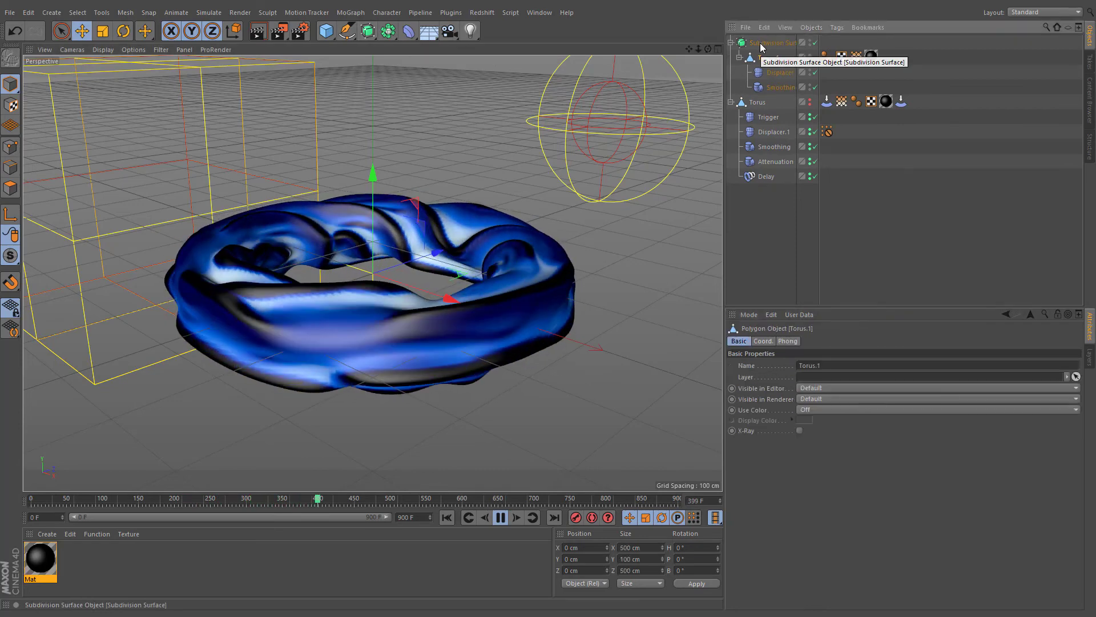
left_click(368, 138)
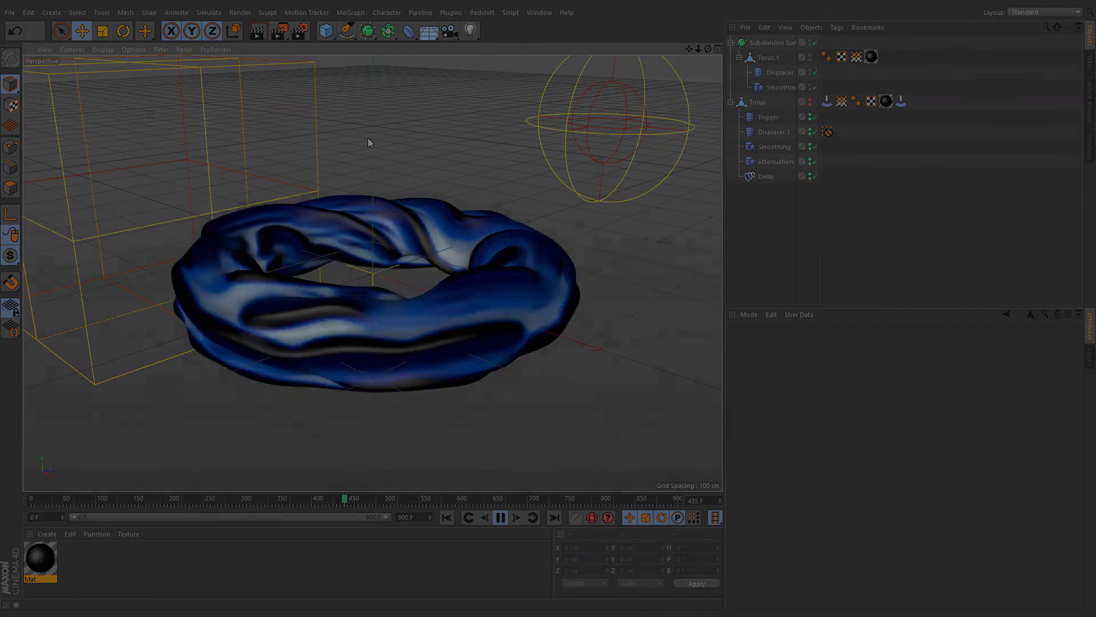